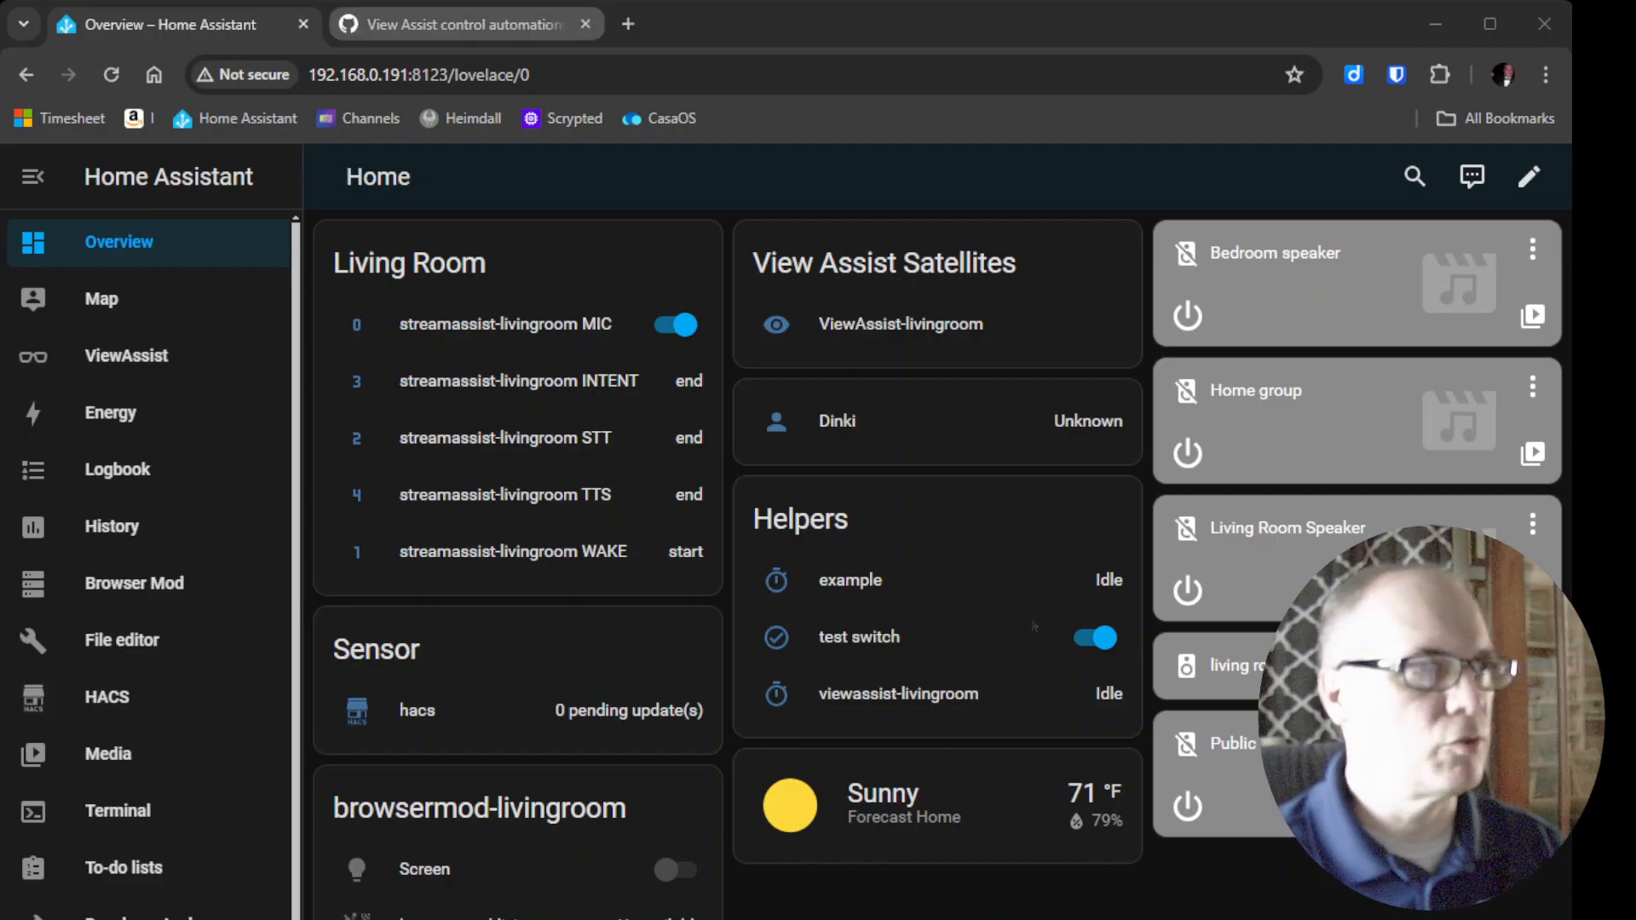
Import the View Assist device display control blueprint from the GitHub wiki into Home Assistant.
left_click(496, 32)
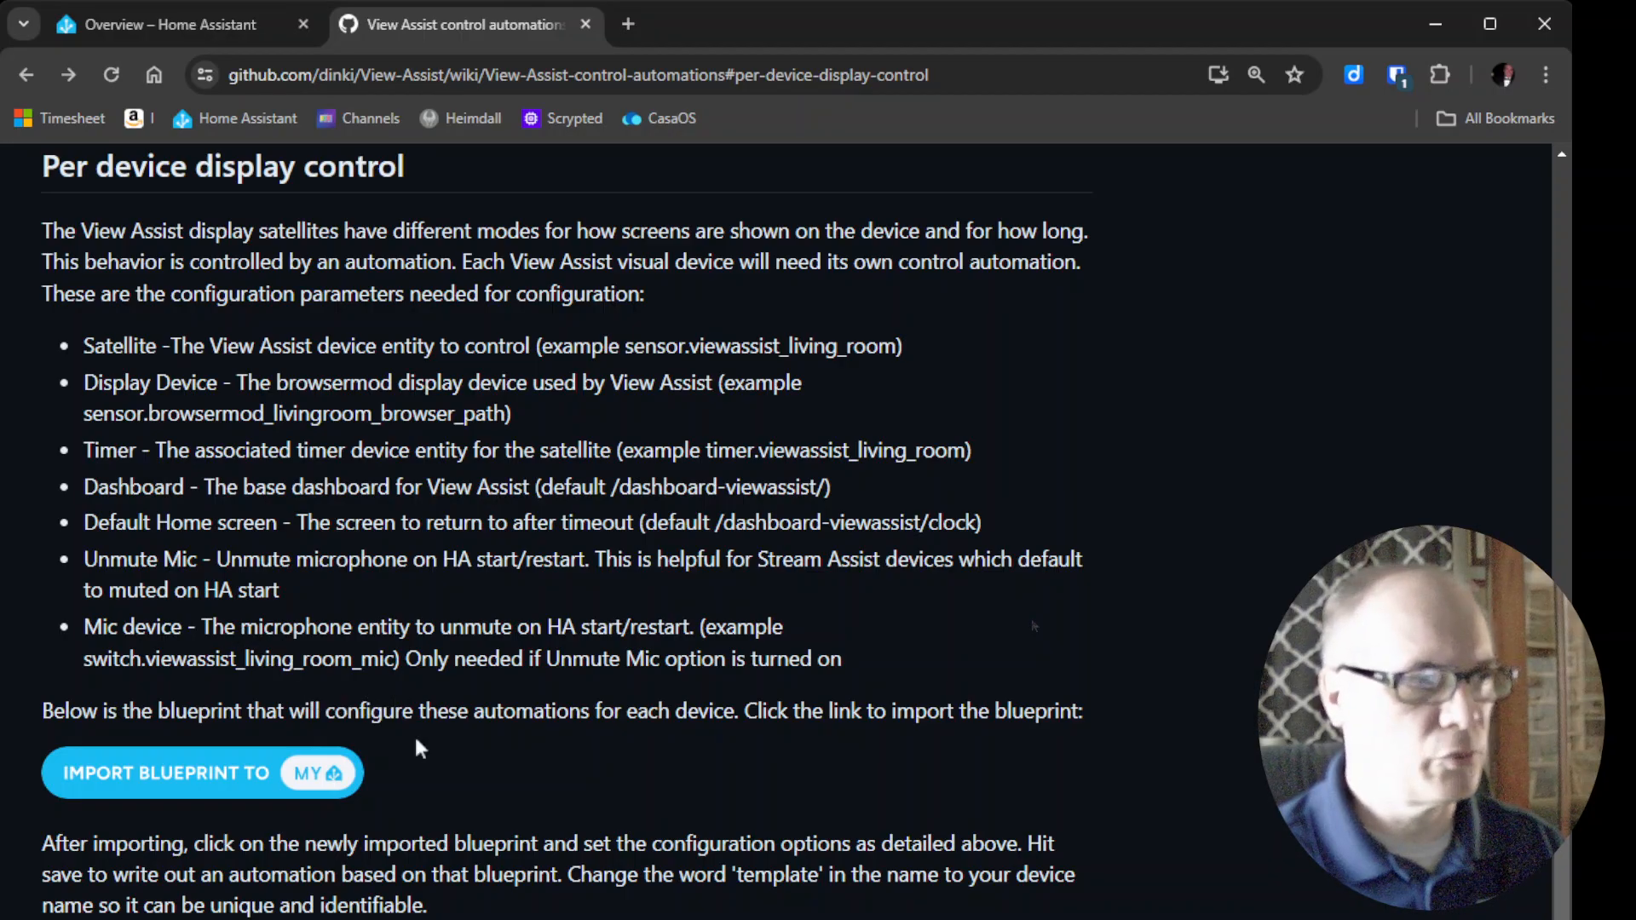
left_click(200, 784)
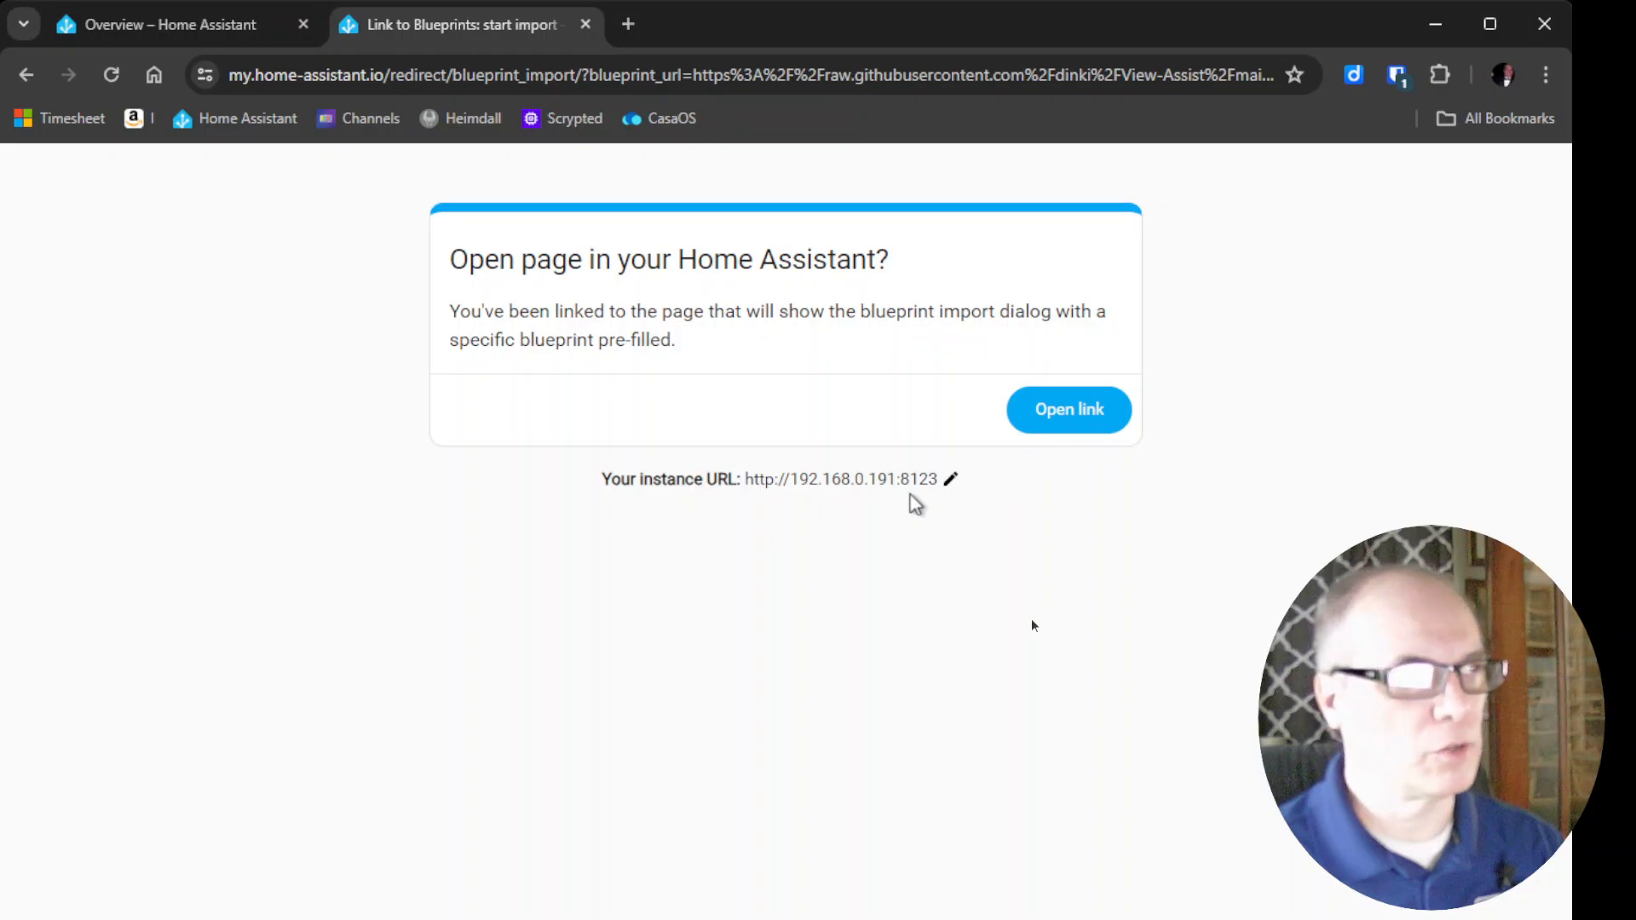
left_click(1095, 411)
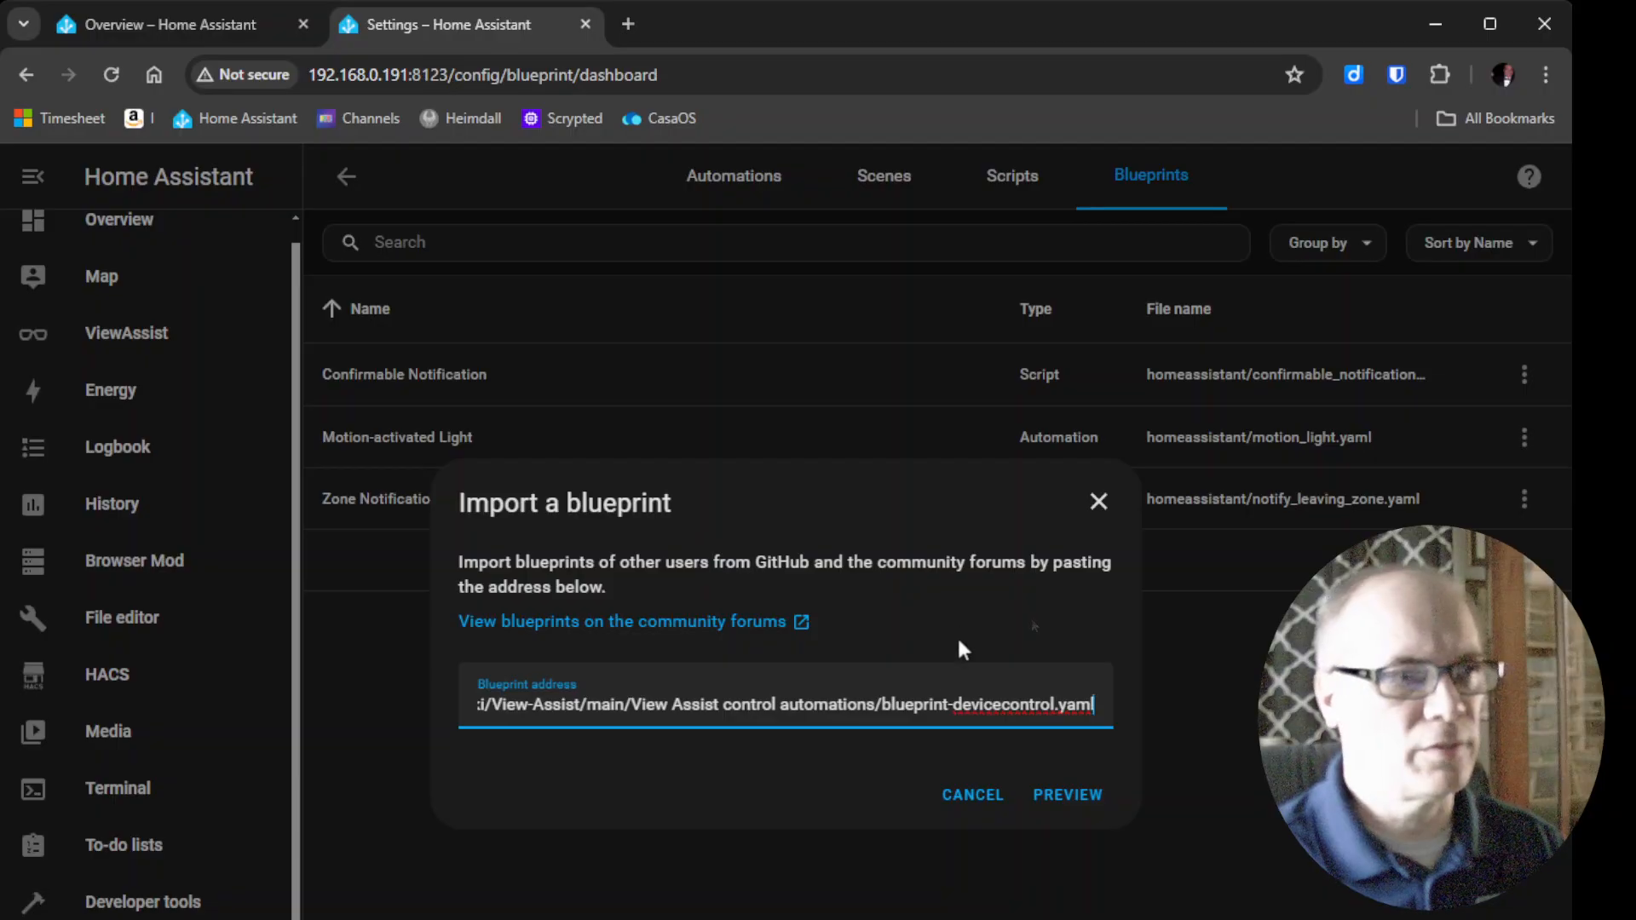
left_click(1070, 797)
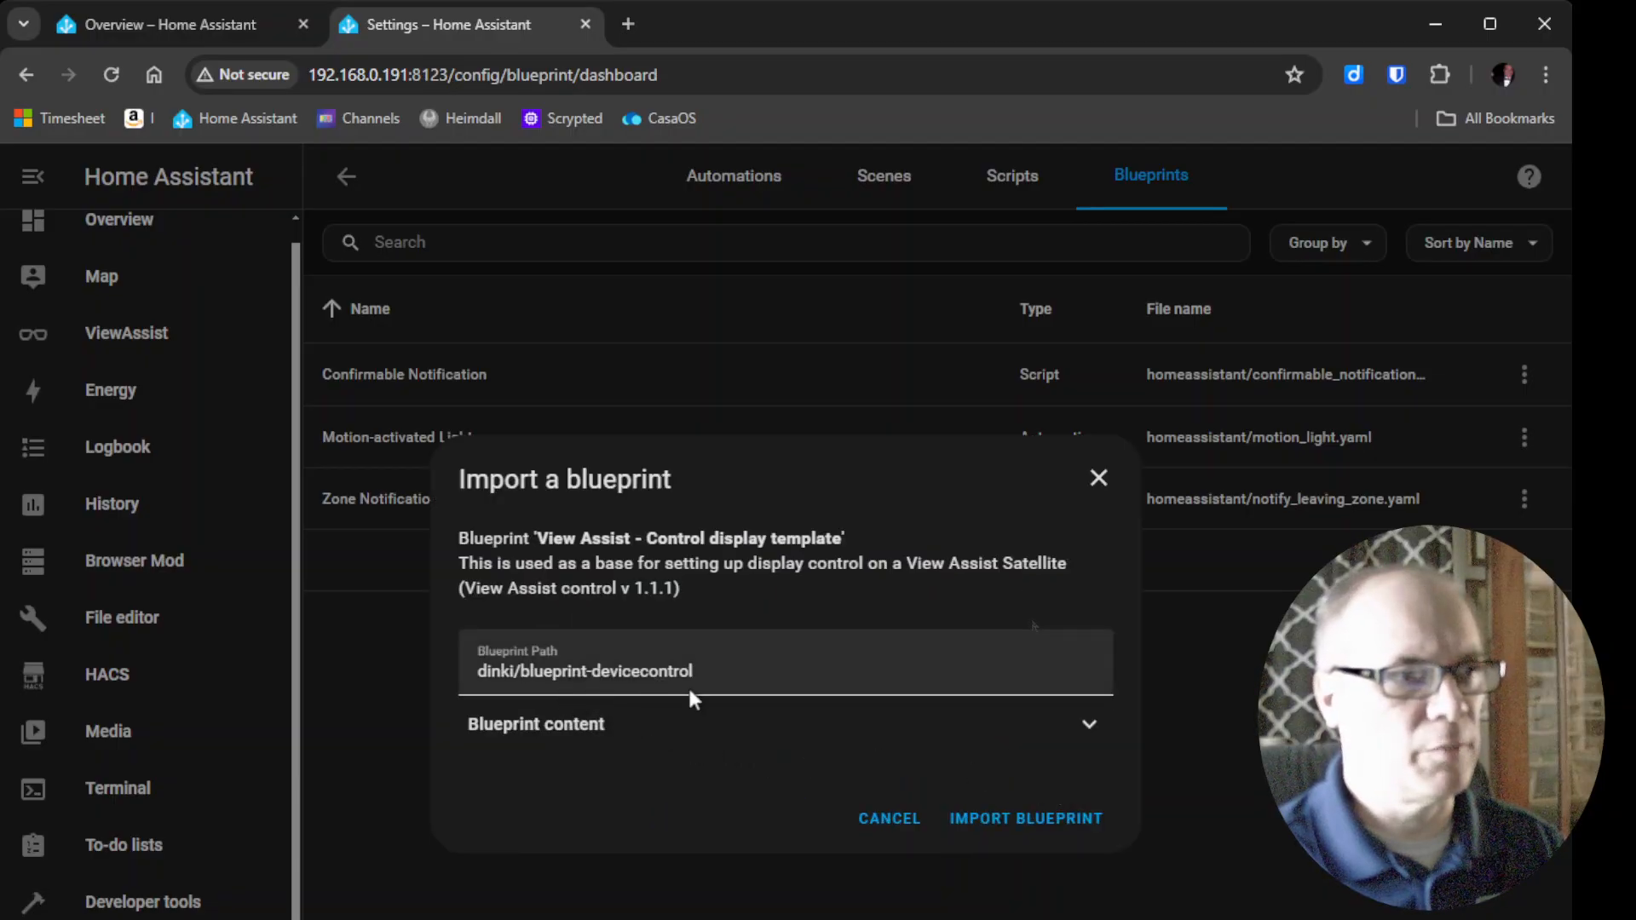
left_click(1053, 820)
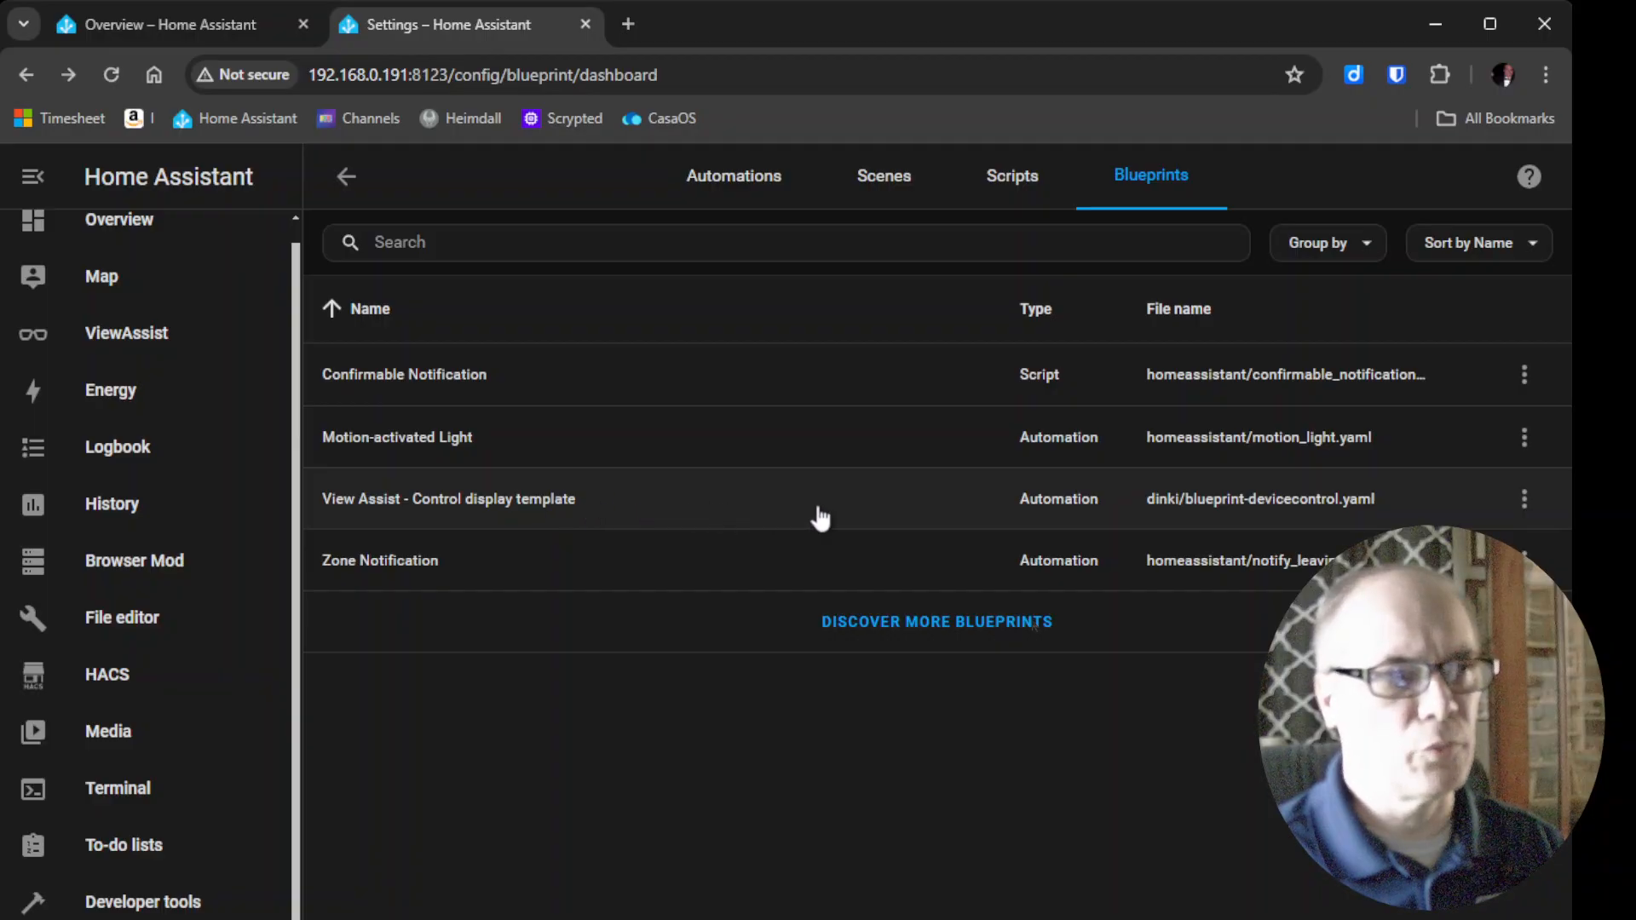
Create a new automation from the View Assist - Control display template blueprint.
left_click(1524, 512)
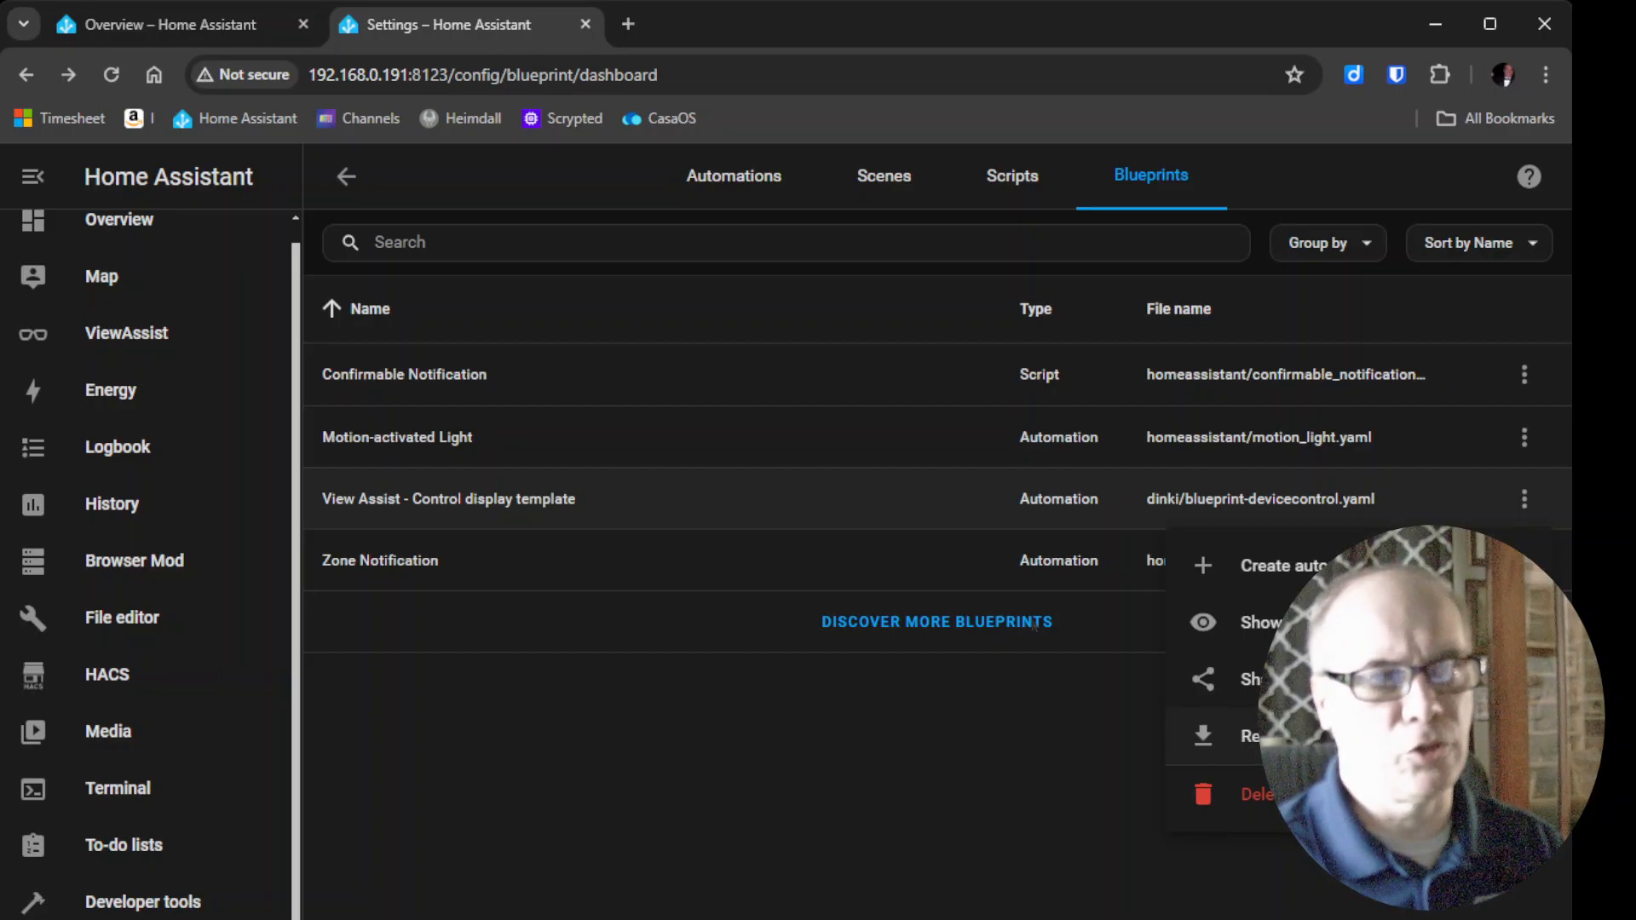
left_click(807, 808)
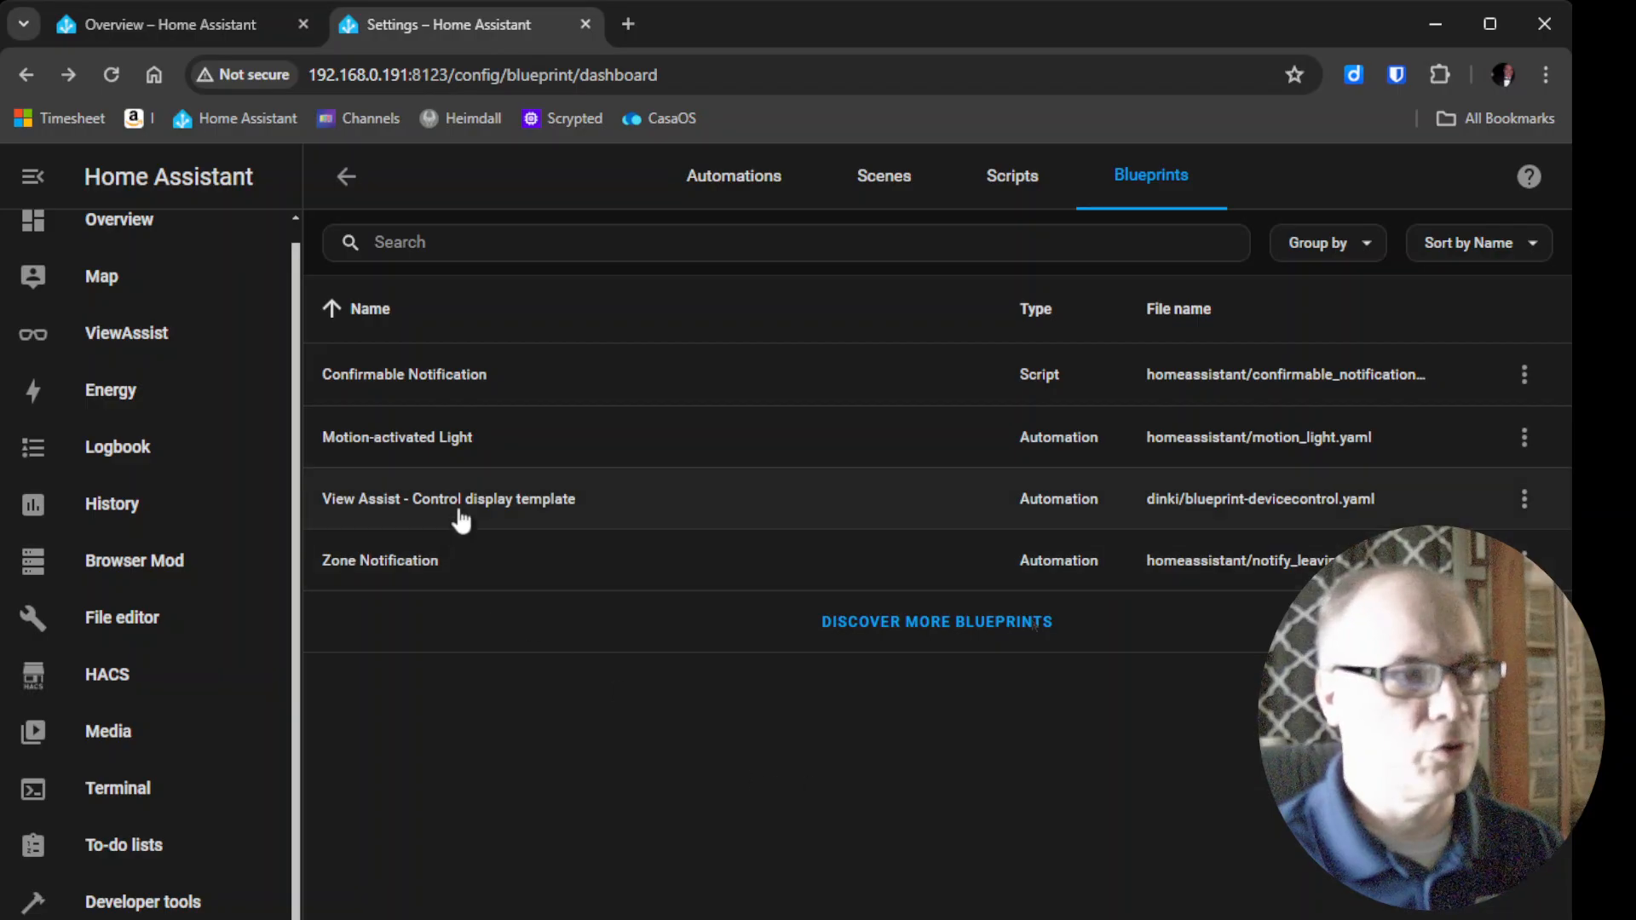
left_click(480, 508)
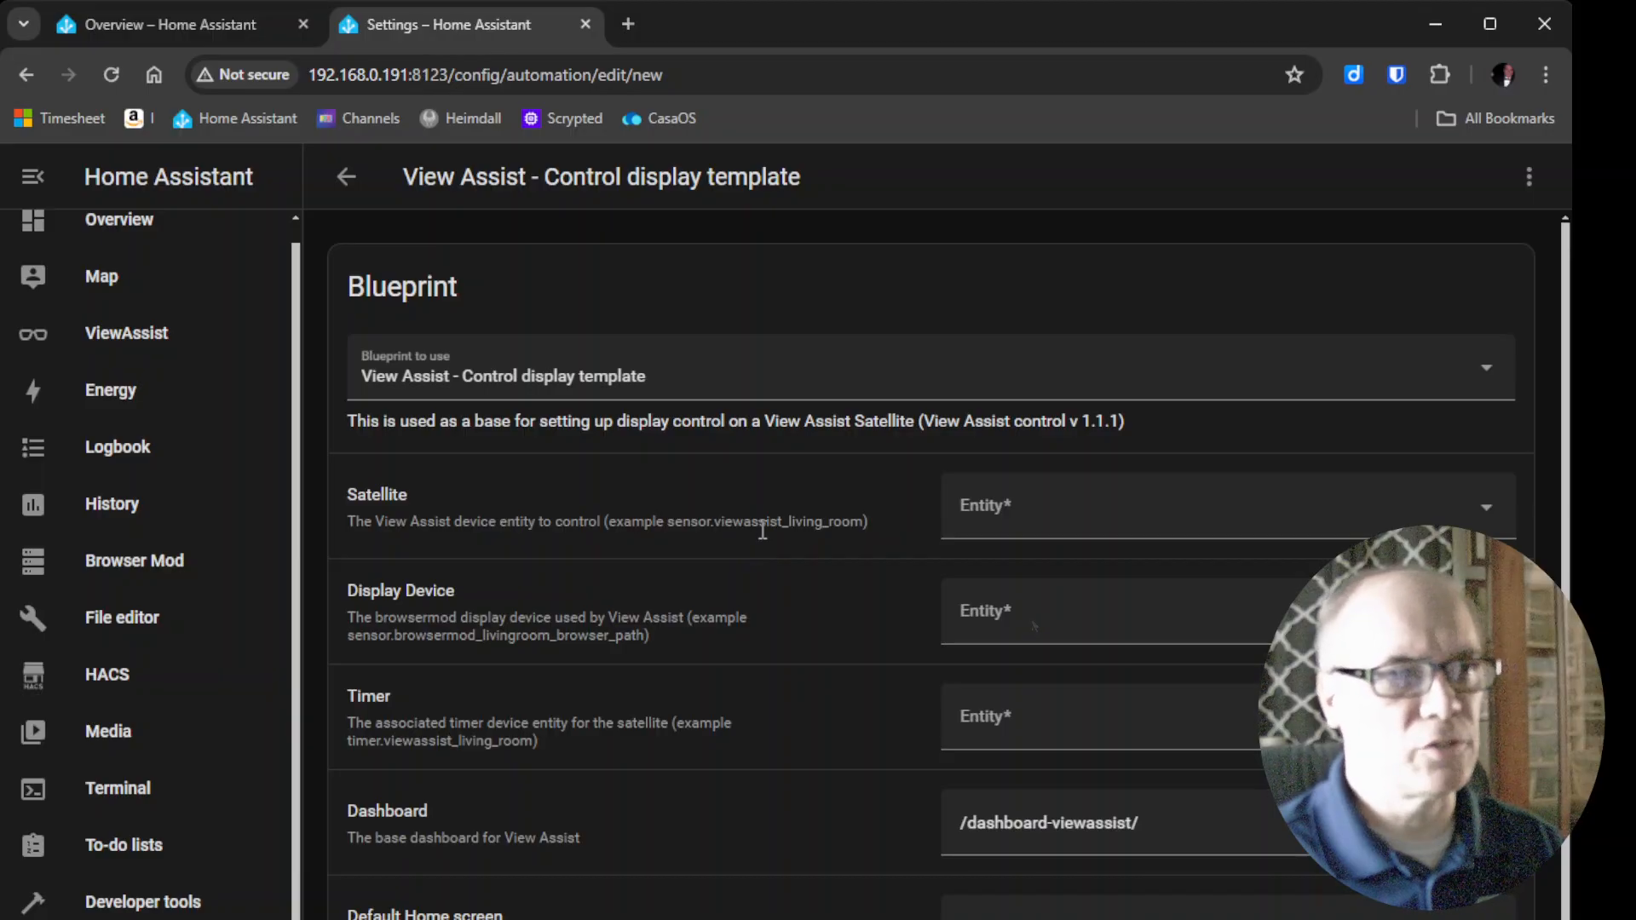
left_click(1050, 524)
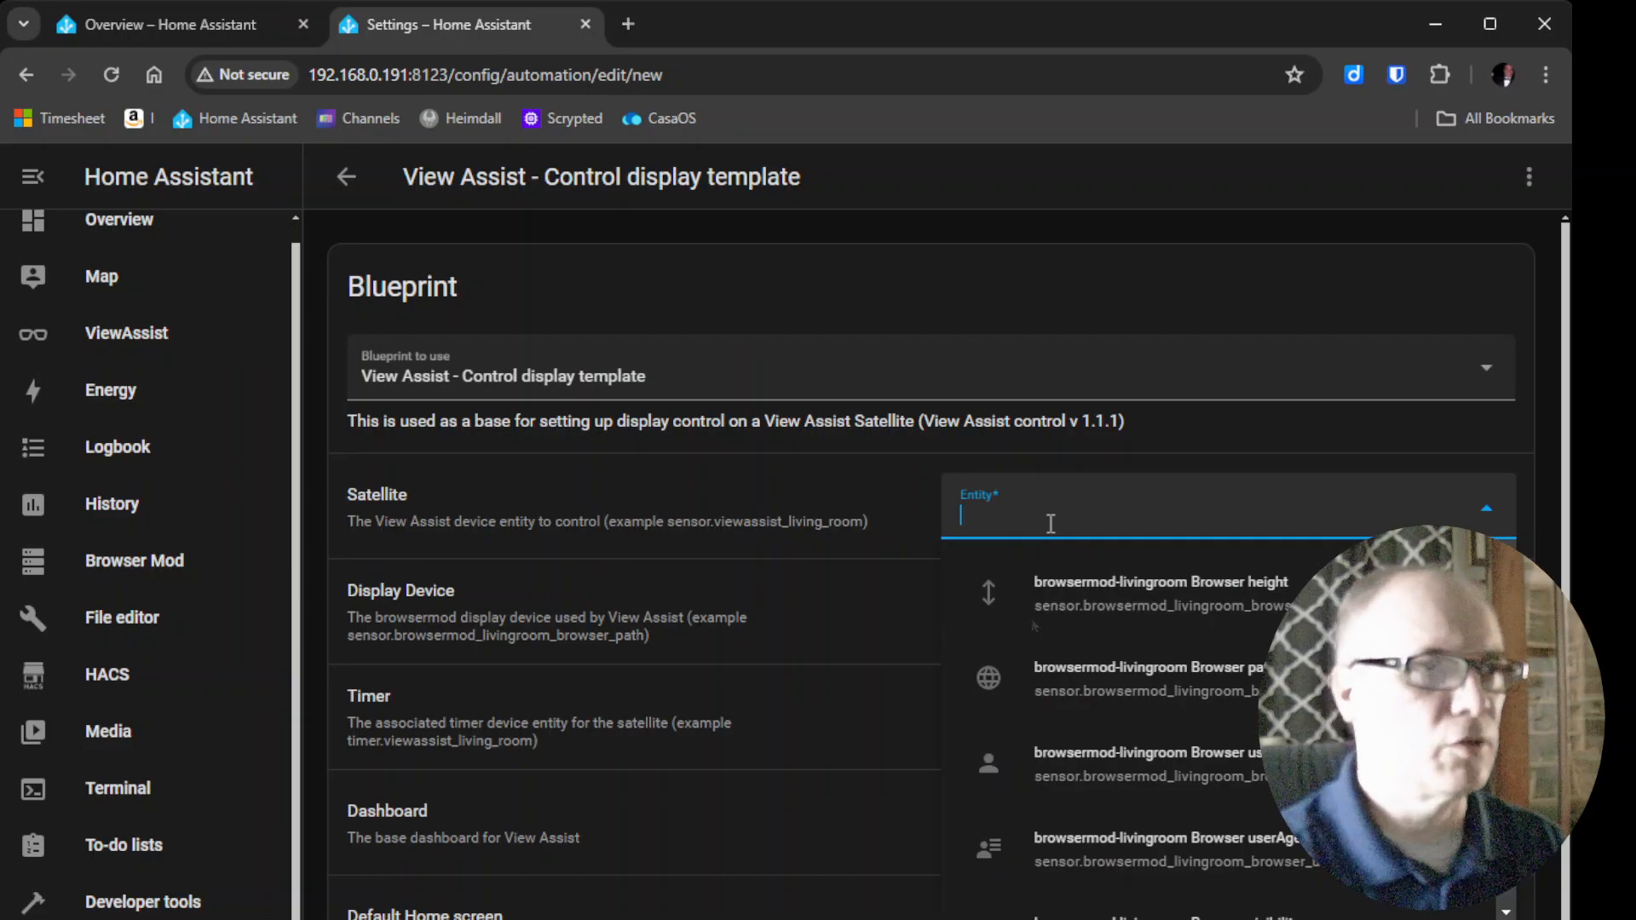
type("s")
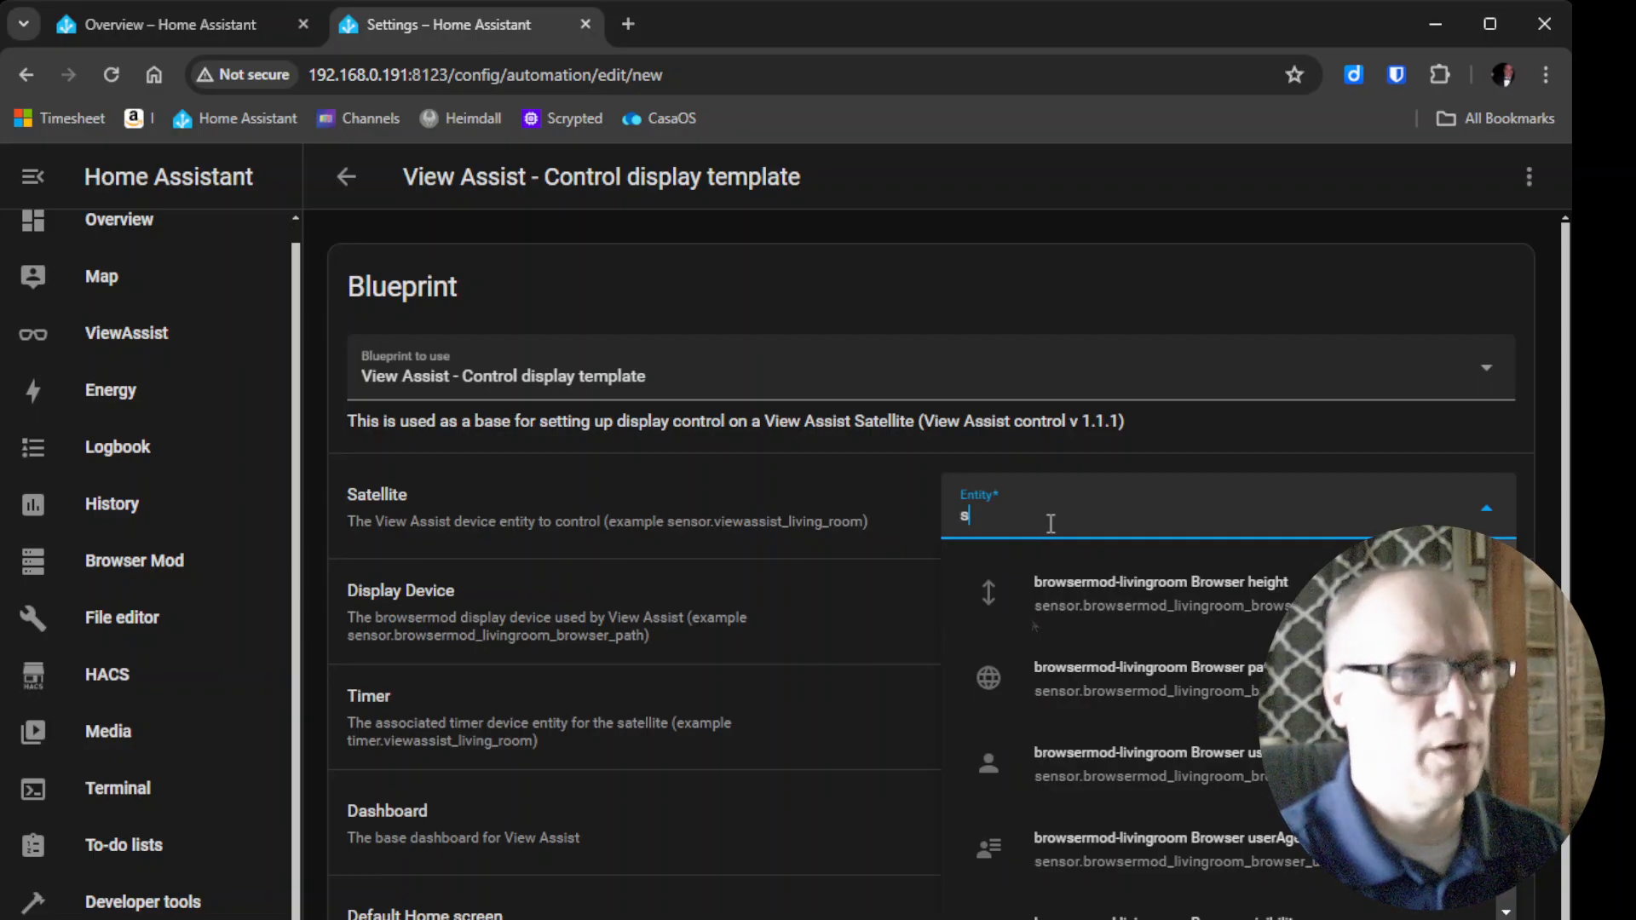
type("ensor")
key("BackSpace")
key("BackSpace")
key("BackSpace")
key("BackSpace")
key("BackSpace")
key("BackSpace")
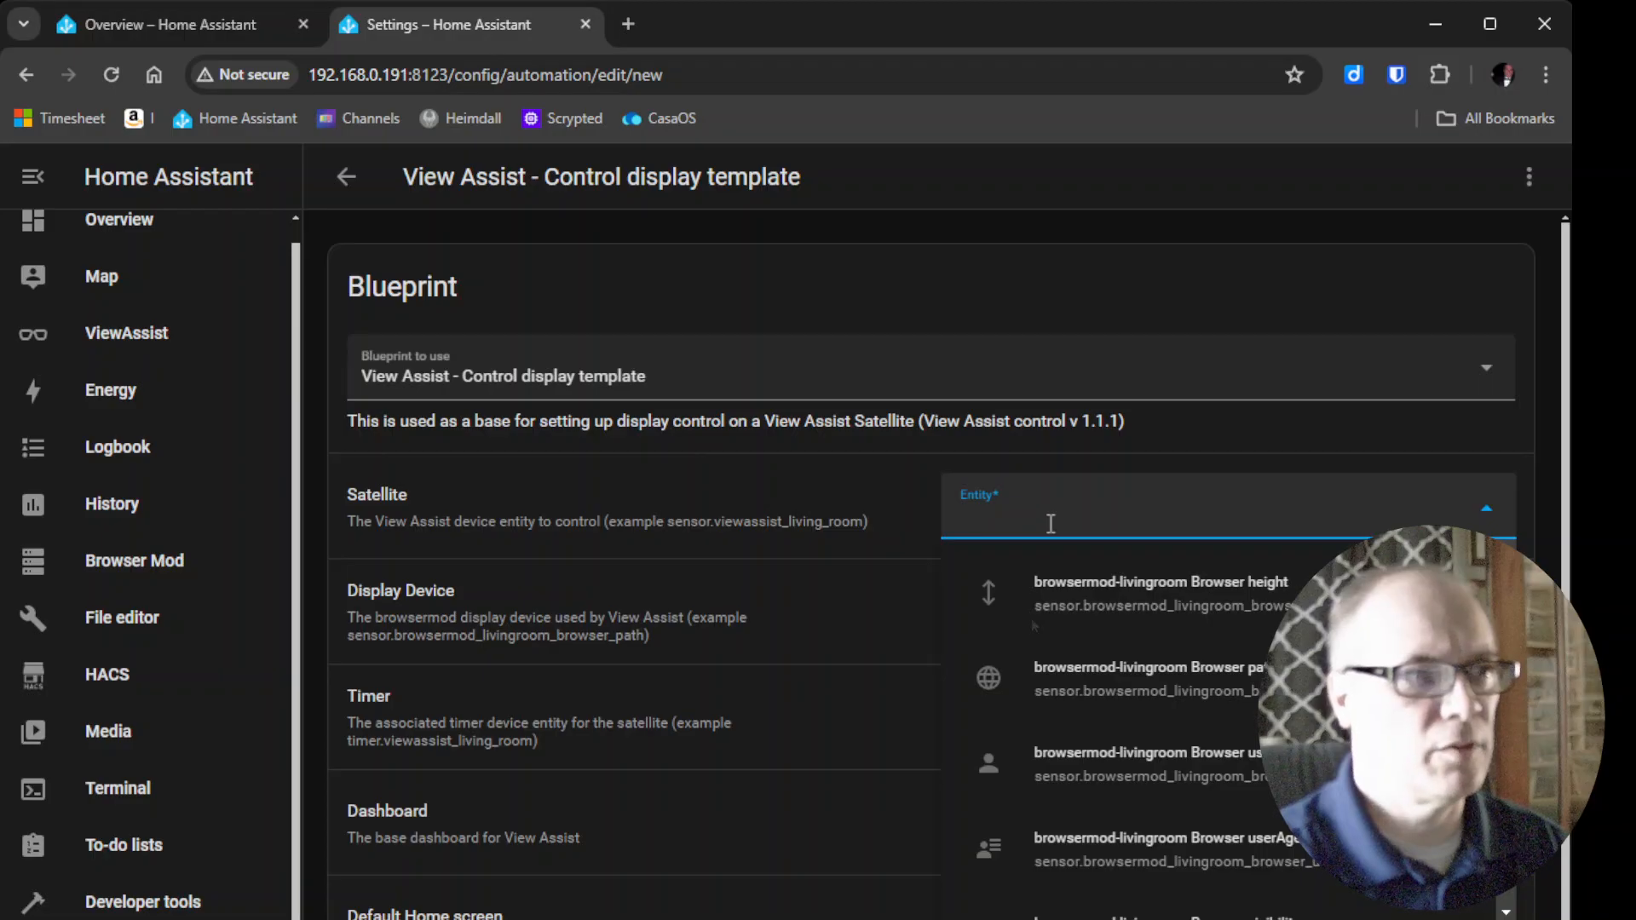
Set the Satellite entity to ViewAssist-livingroom by searching for livingroom.
type("living_room_")
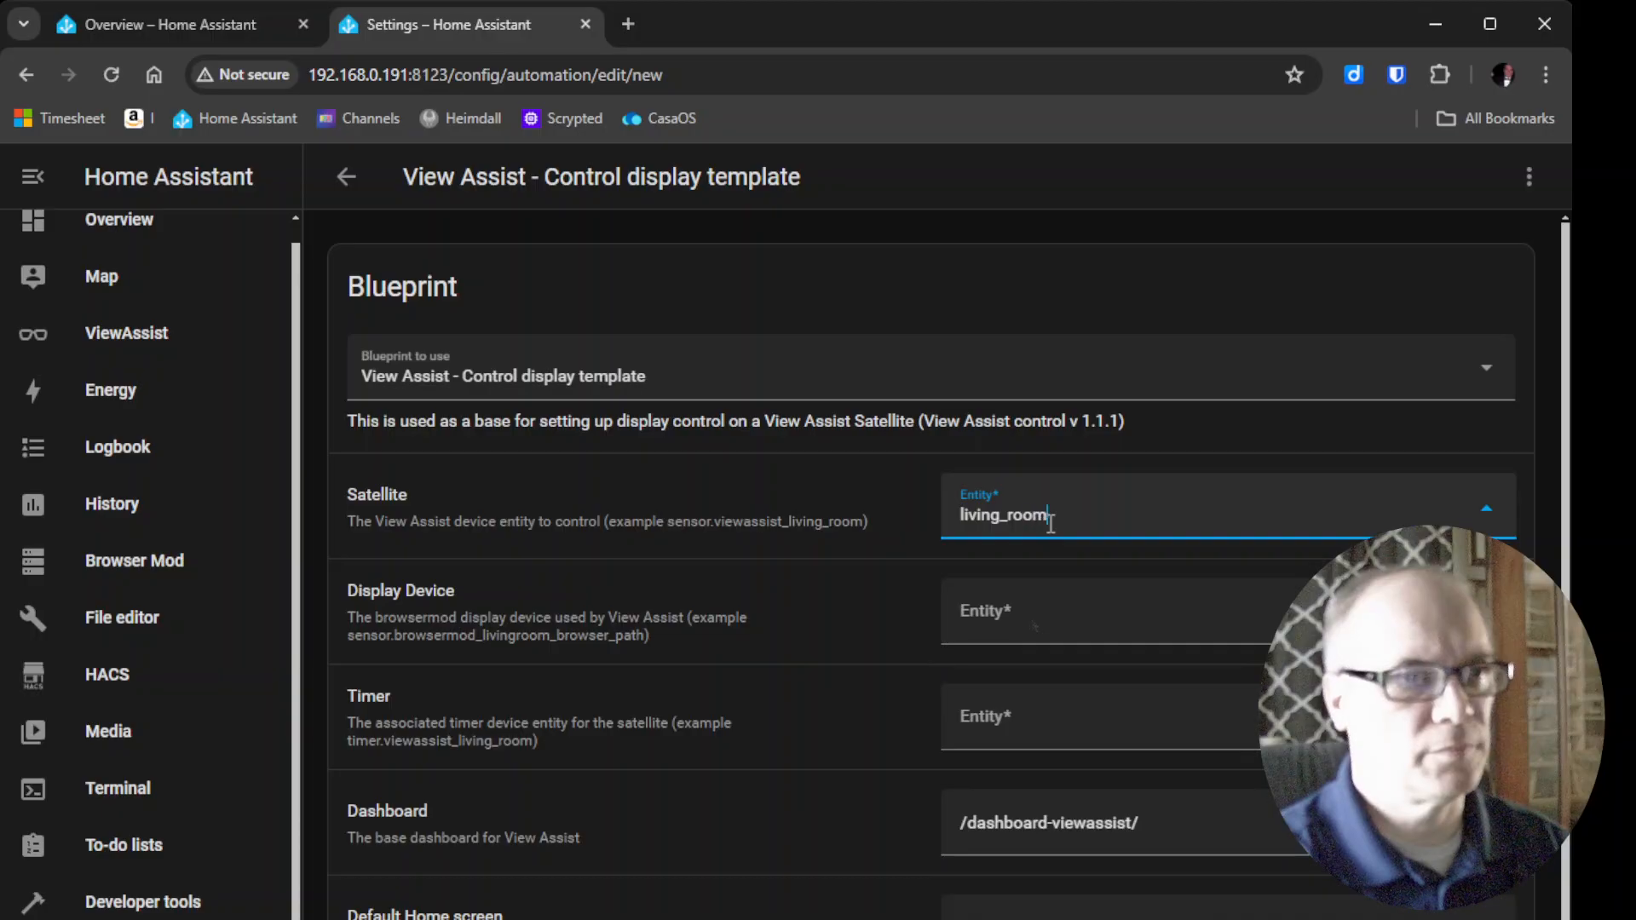
key("BackSpace")
key("BackSpace")
key("BackSpace")
key("BackSpace")
key("BackSpace")
key("BackSpace")
type("room")
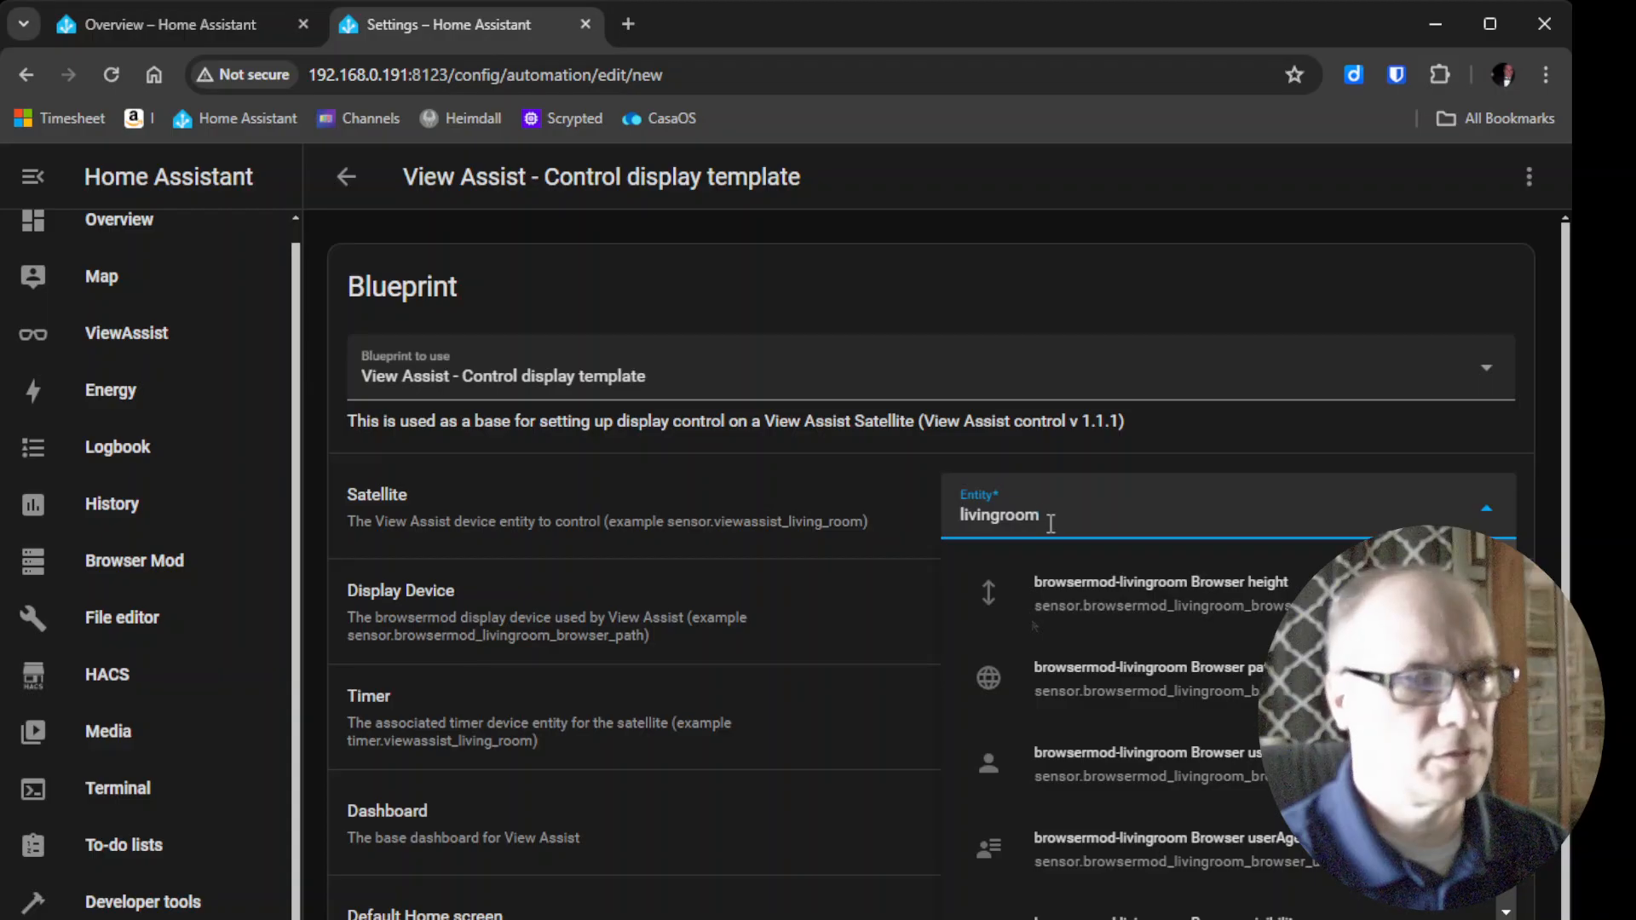
scroll(1065, 596, "down", 4)
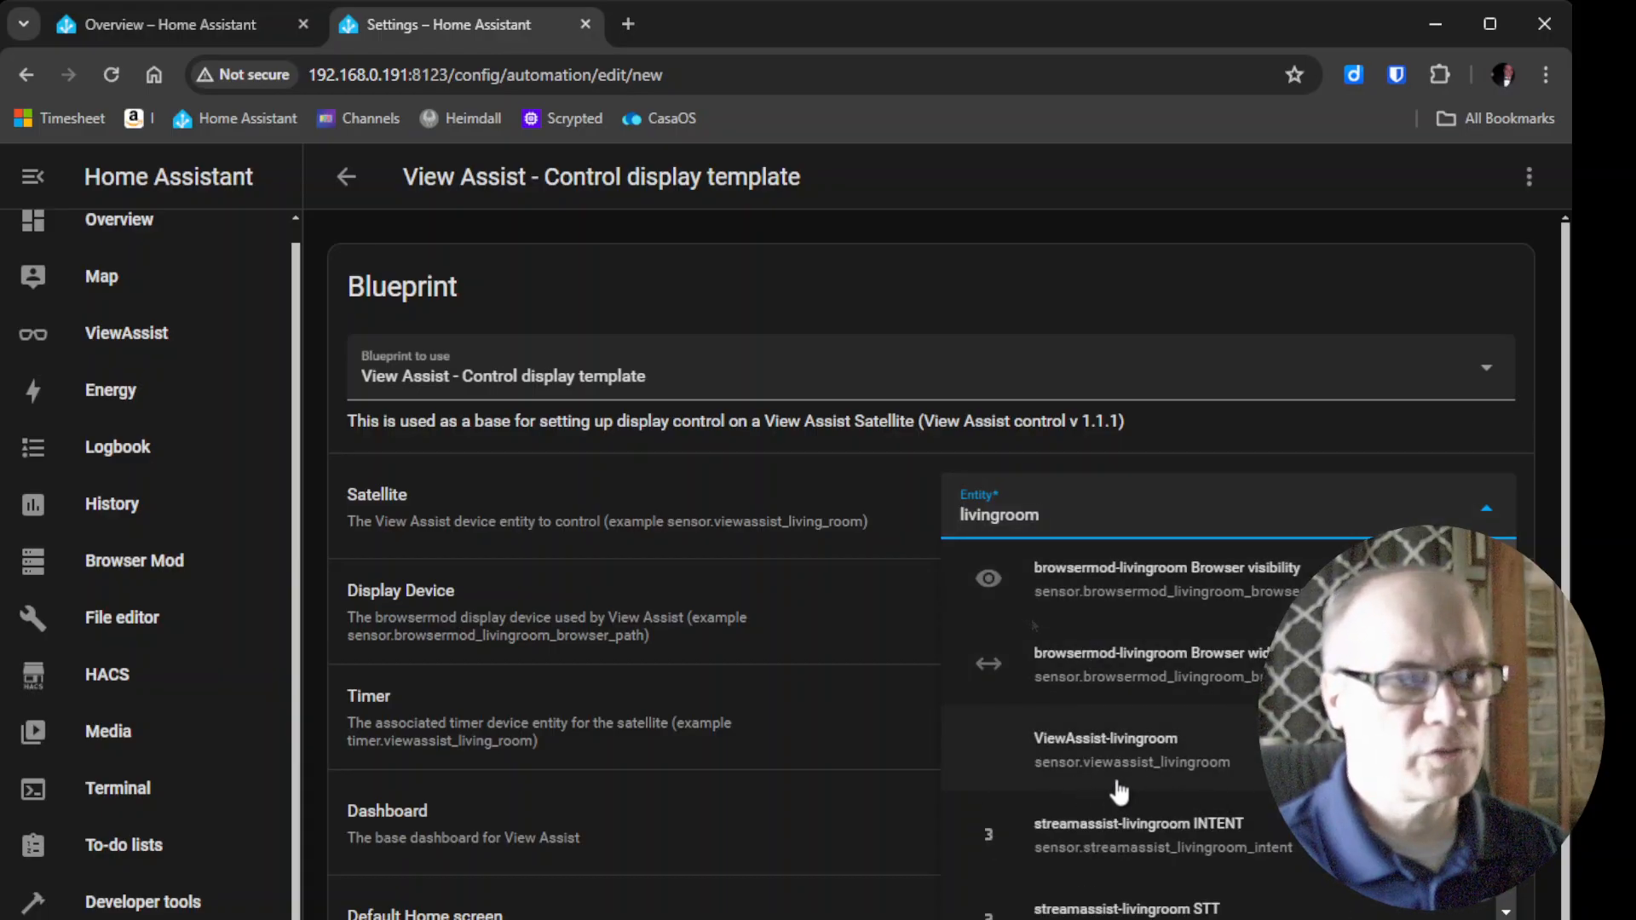
left_click(1162, 778)
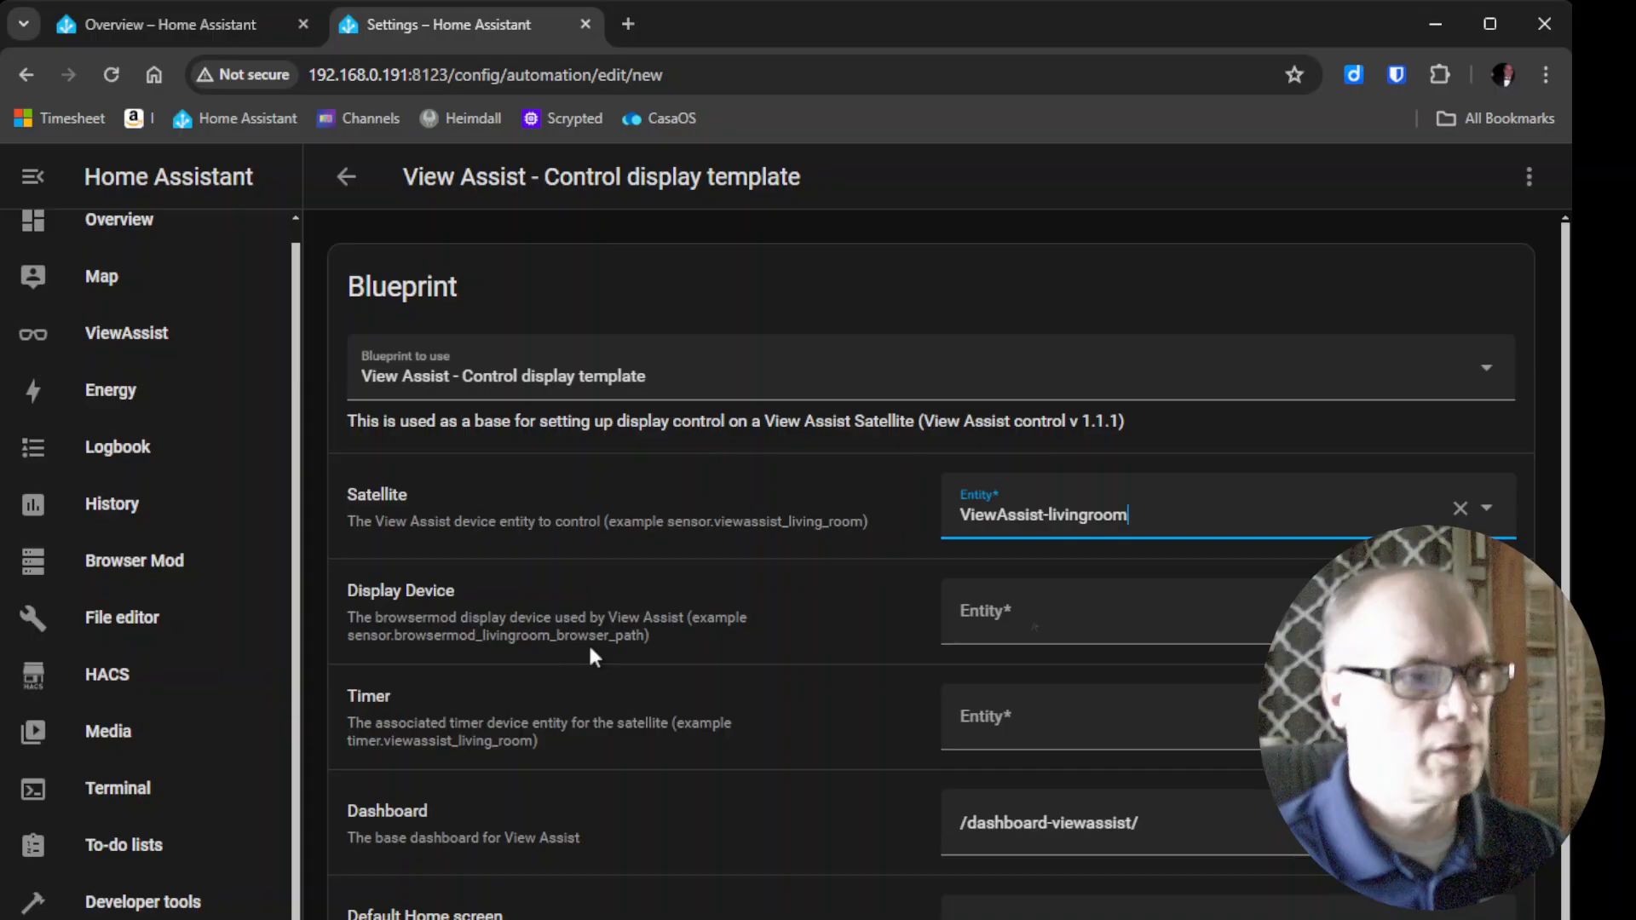
Set Display Device to browsermod-livingroom Browser path and Timer to viewassist-livingroom.
left_click(1044, 622)
type("brow")
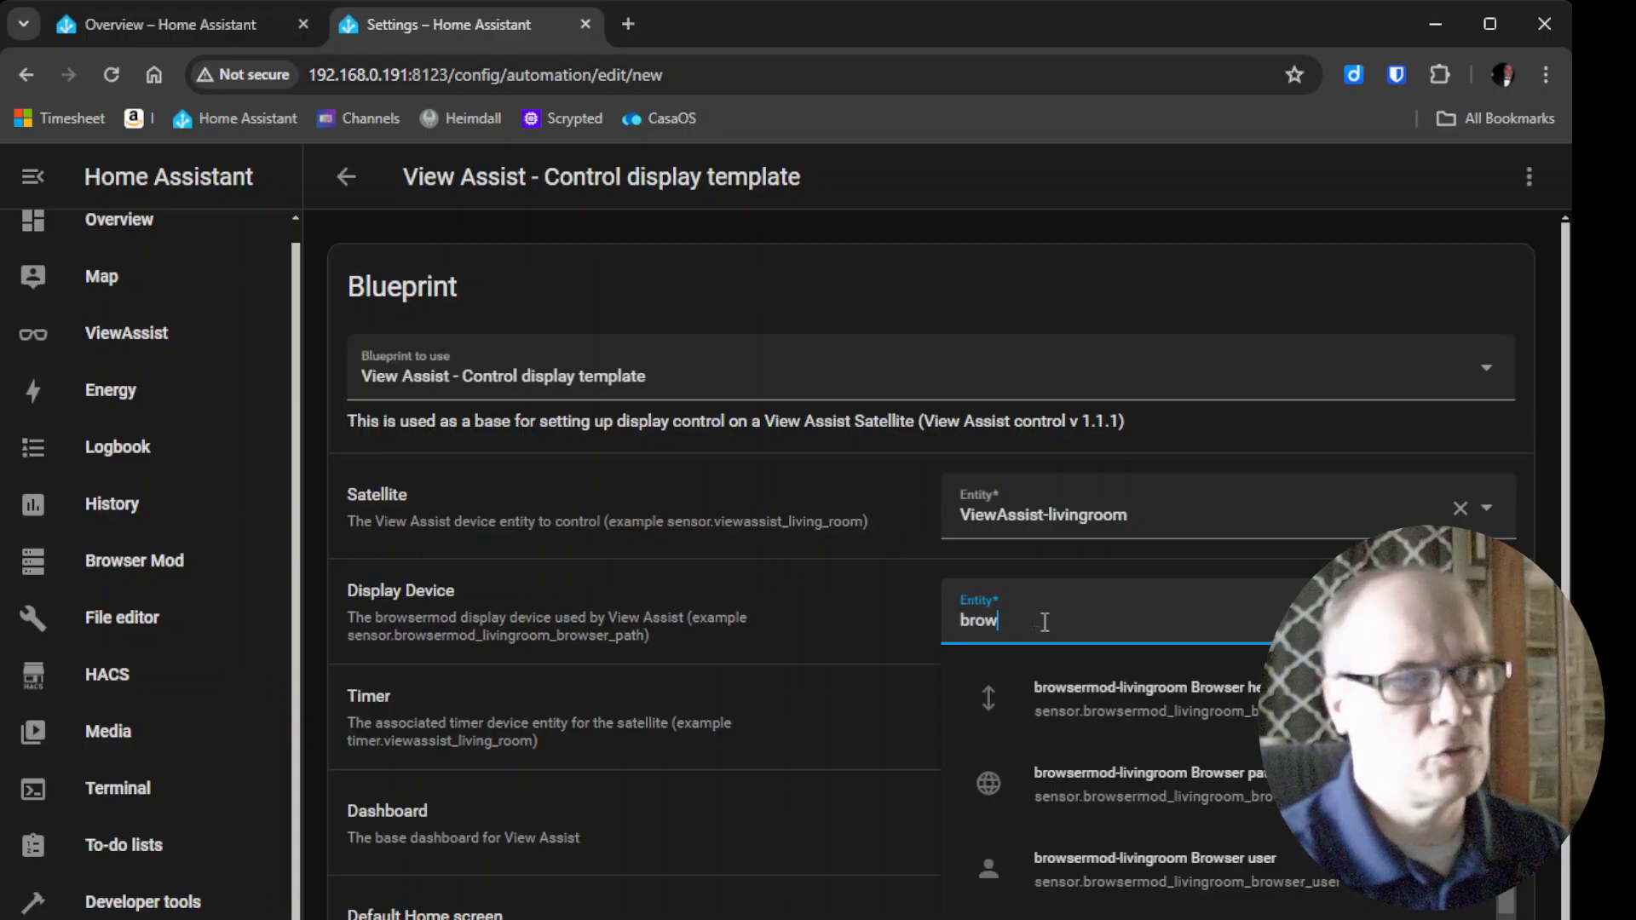
type("ser_path")
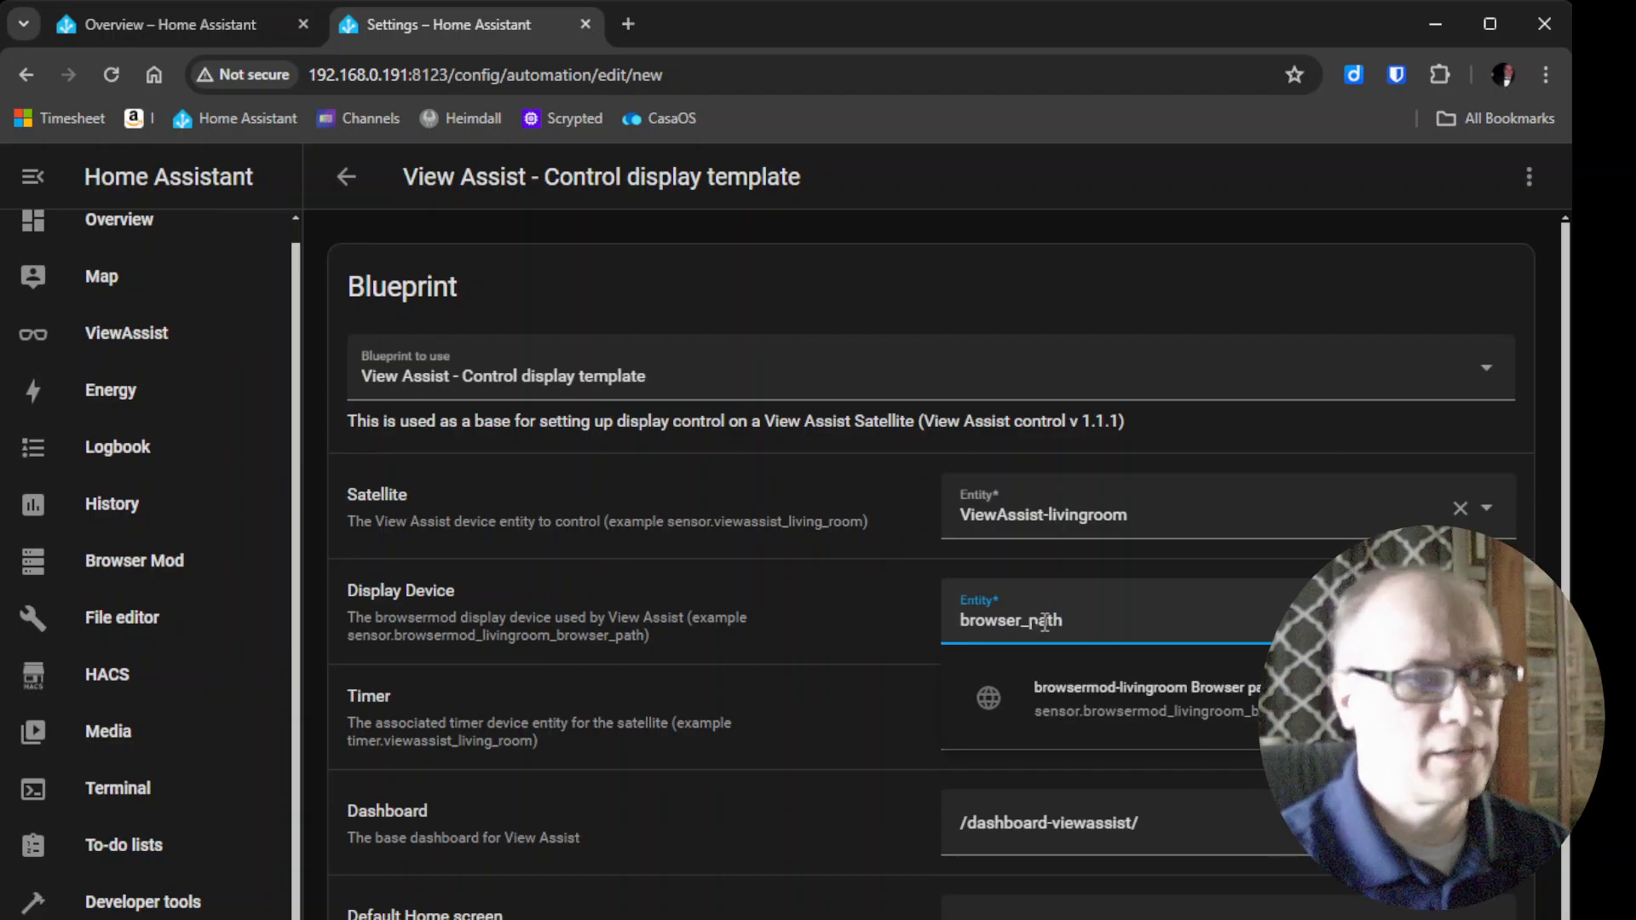
left_click(1211, 724)
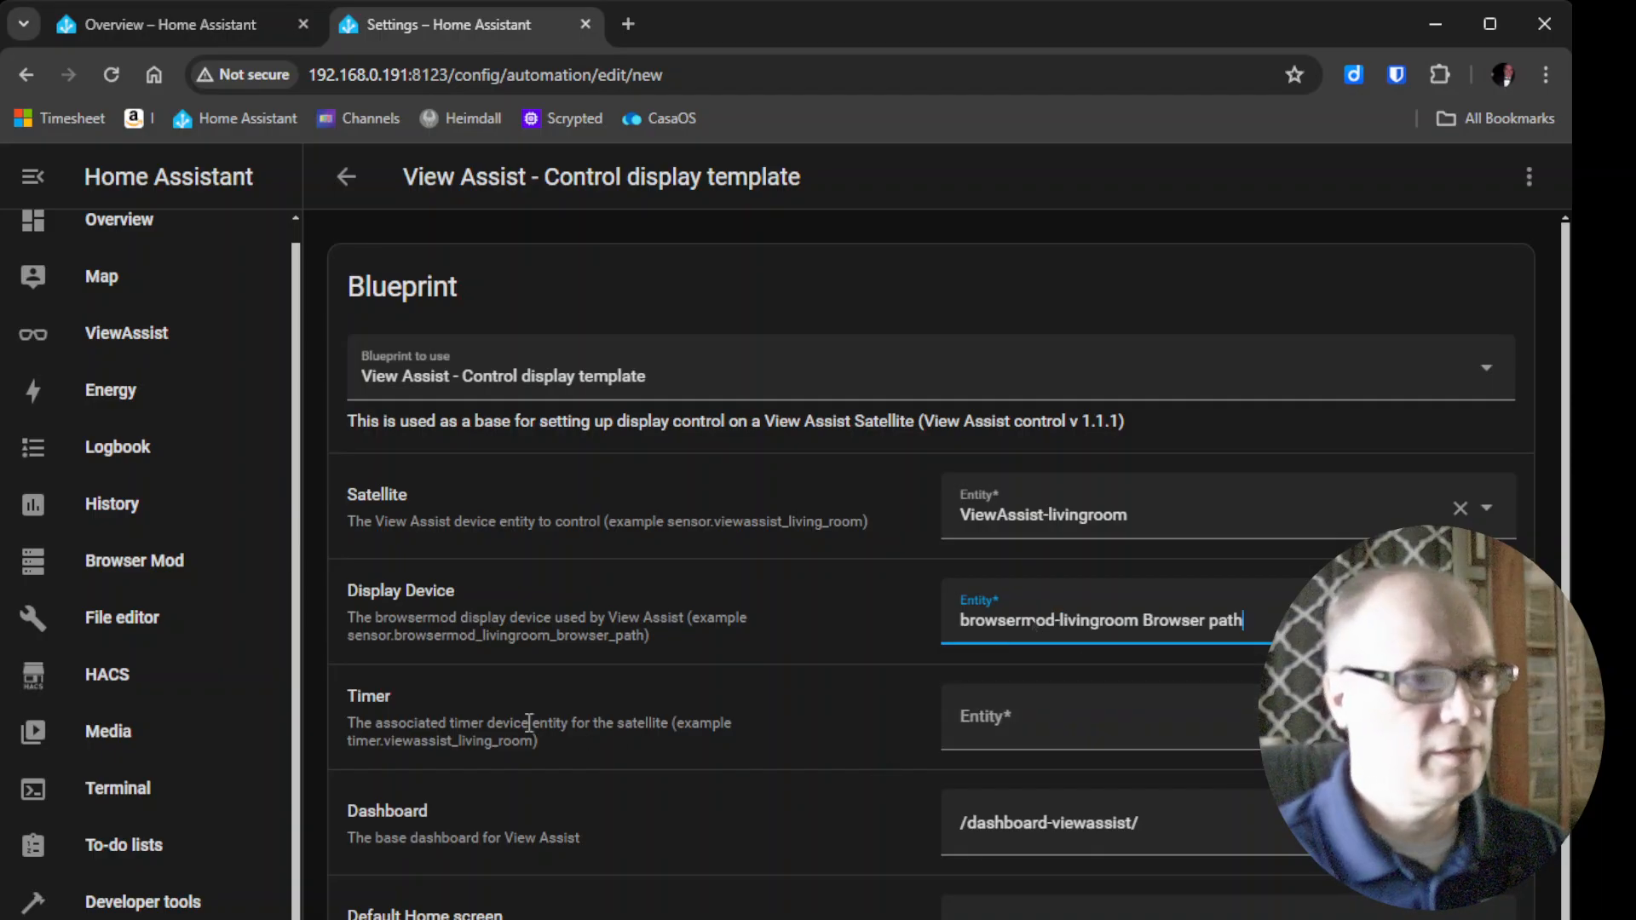
left_click(1018, 724)
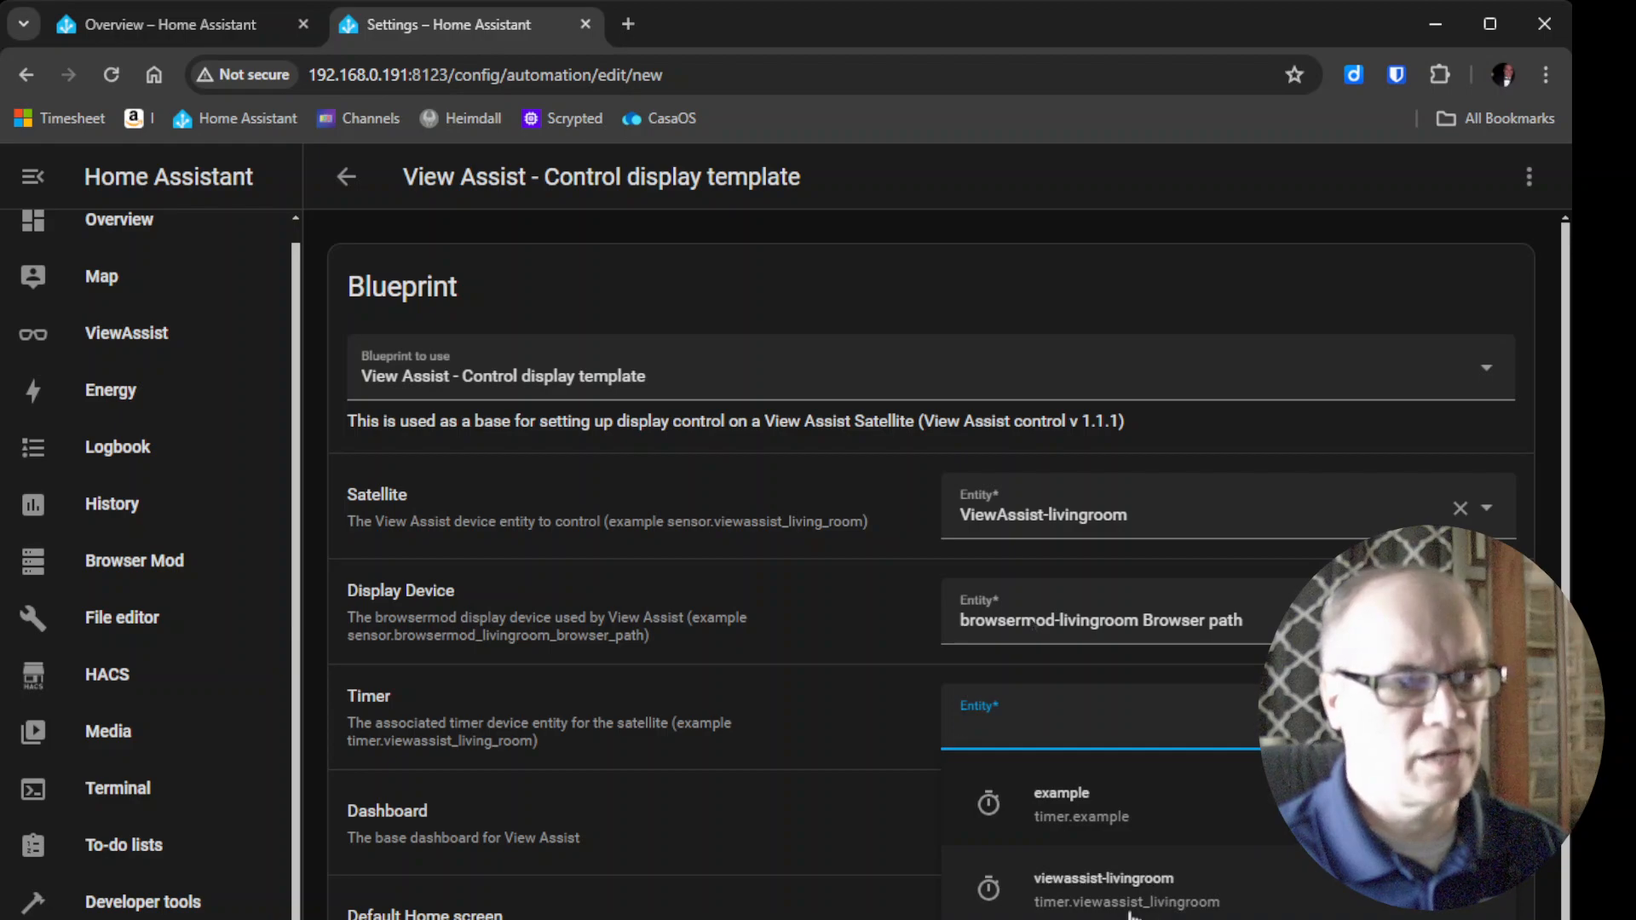
left_click(983, 897)
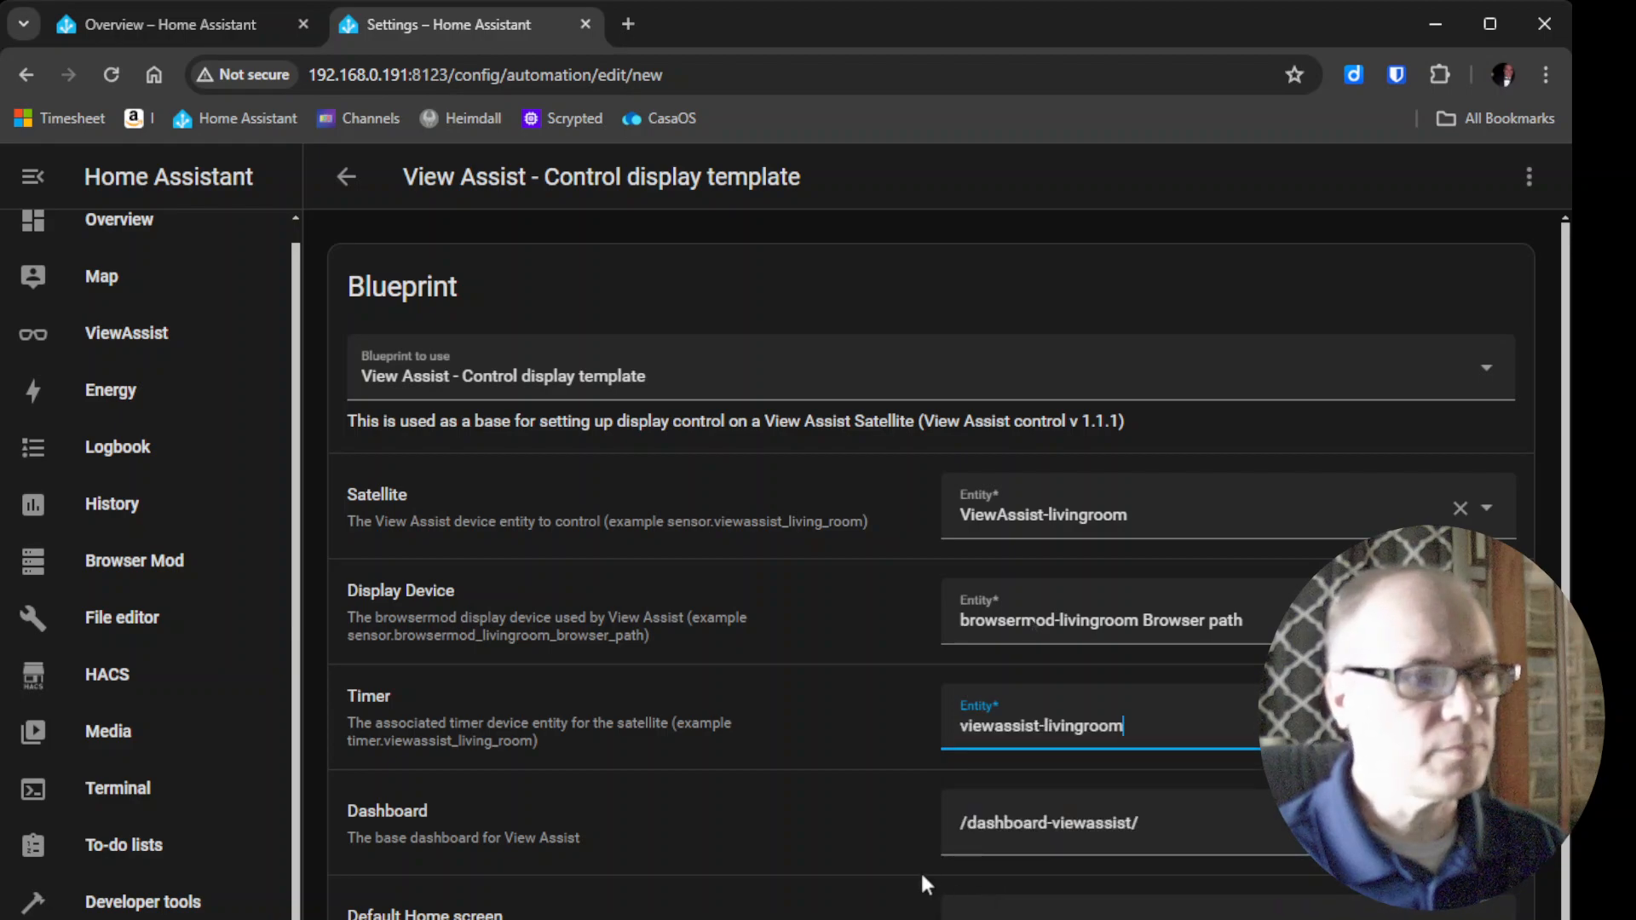
Compare the ViewAssist dashboard's clock and weather view paths with the blueprint's Dashboard and Default Home screen values.
scroll(922, 856, "down", 1)
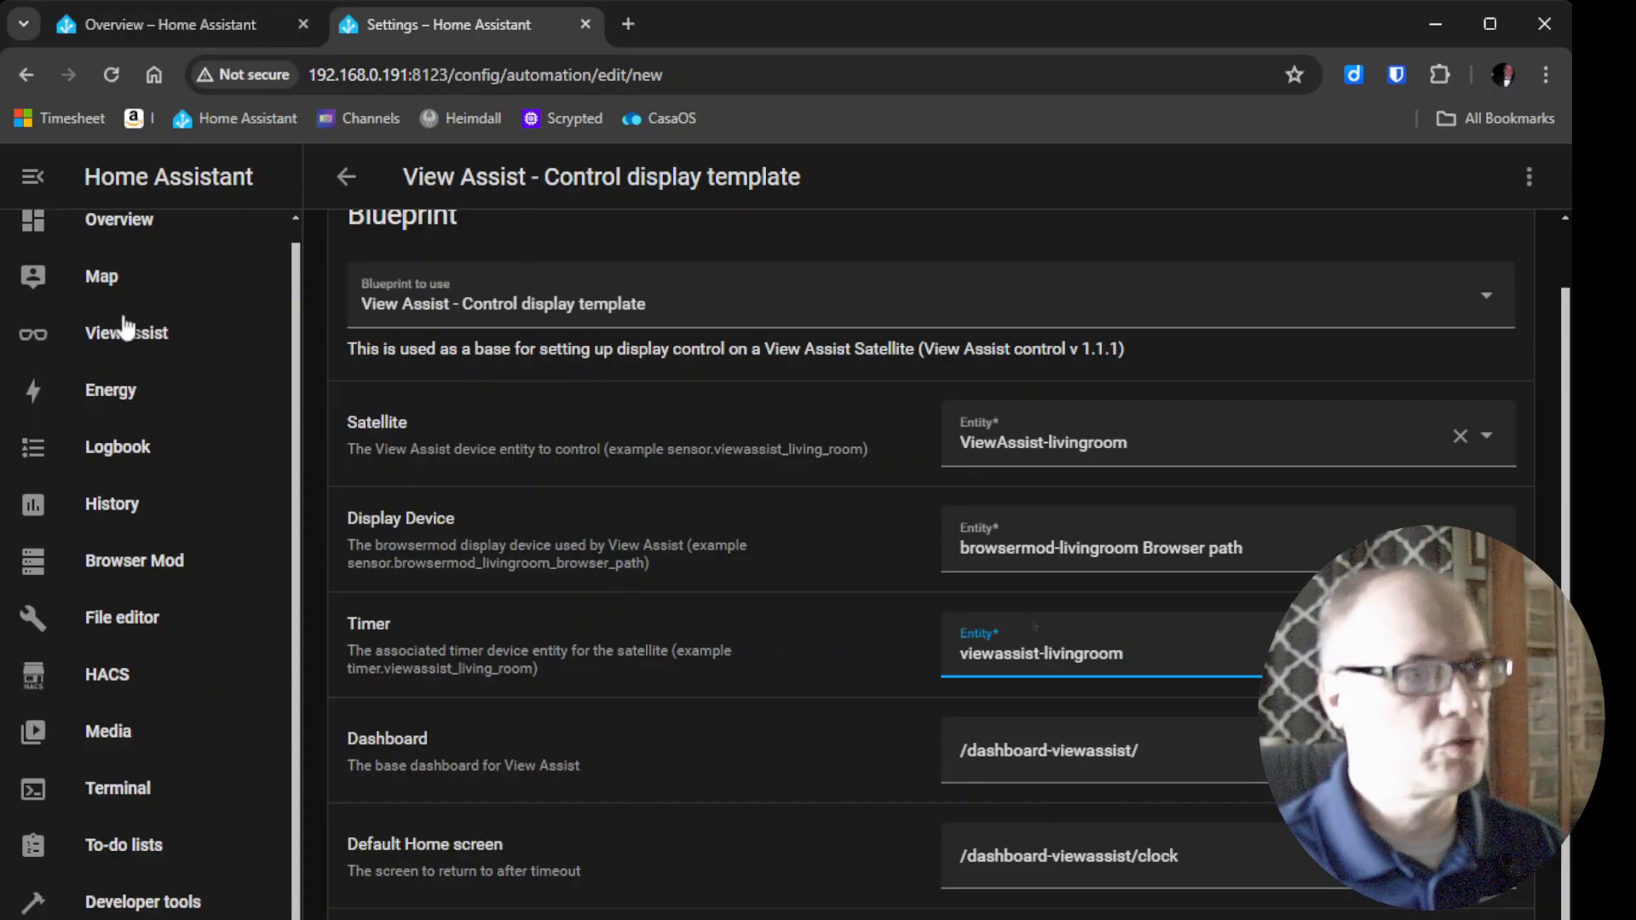
left_click(132, 19)
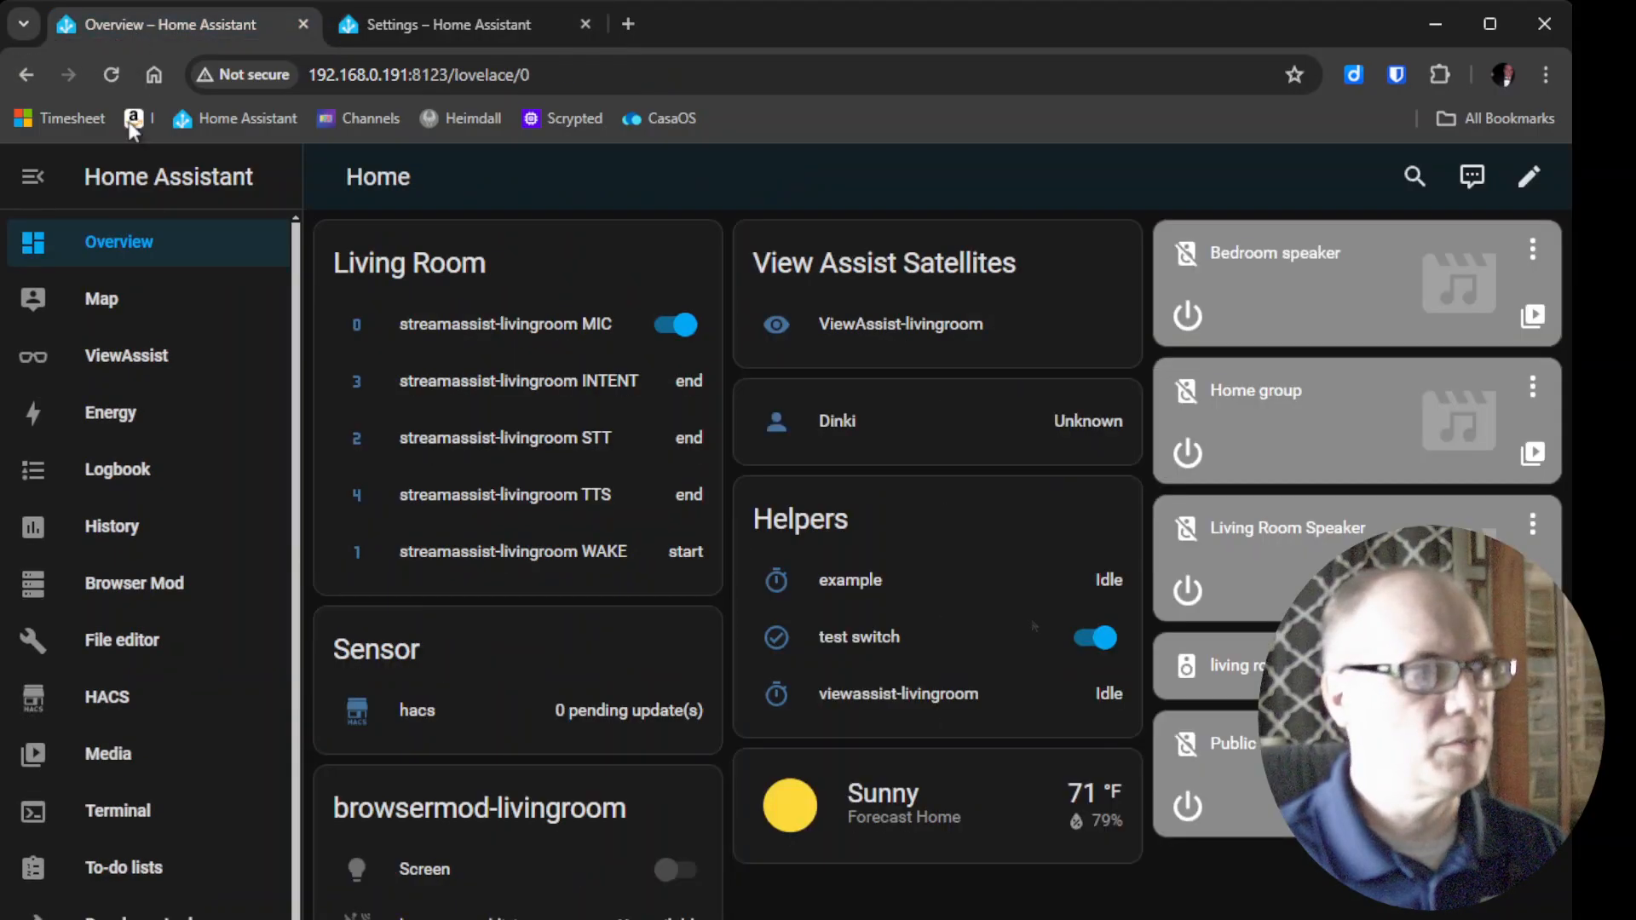
left_click(151, 362)
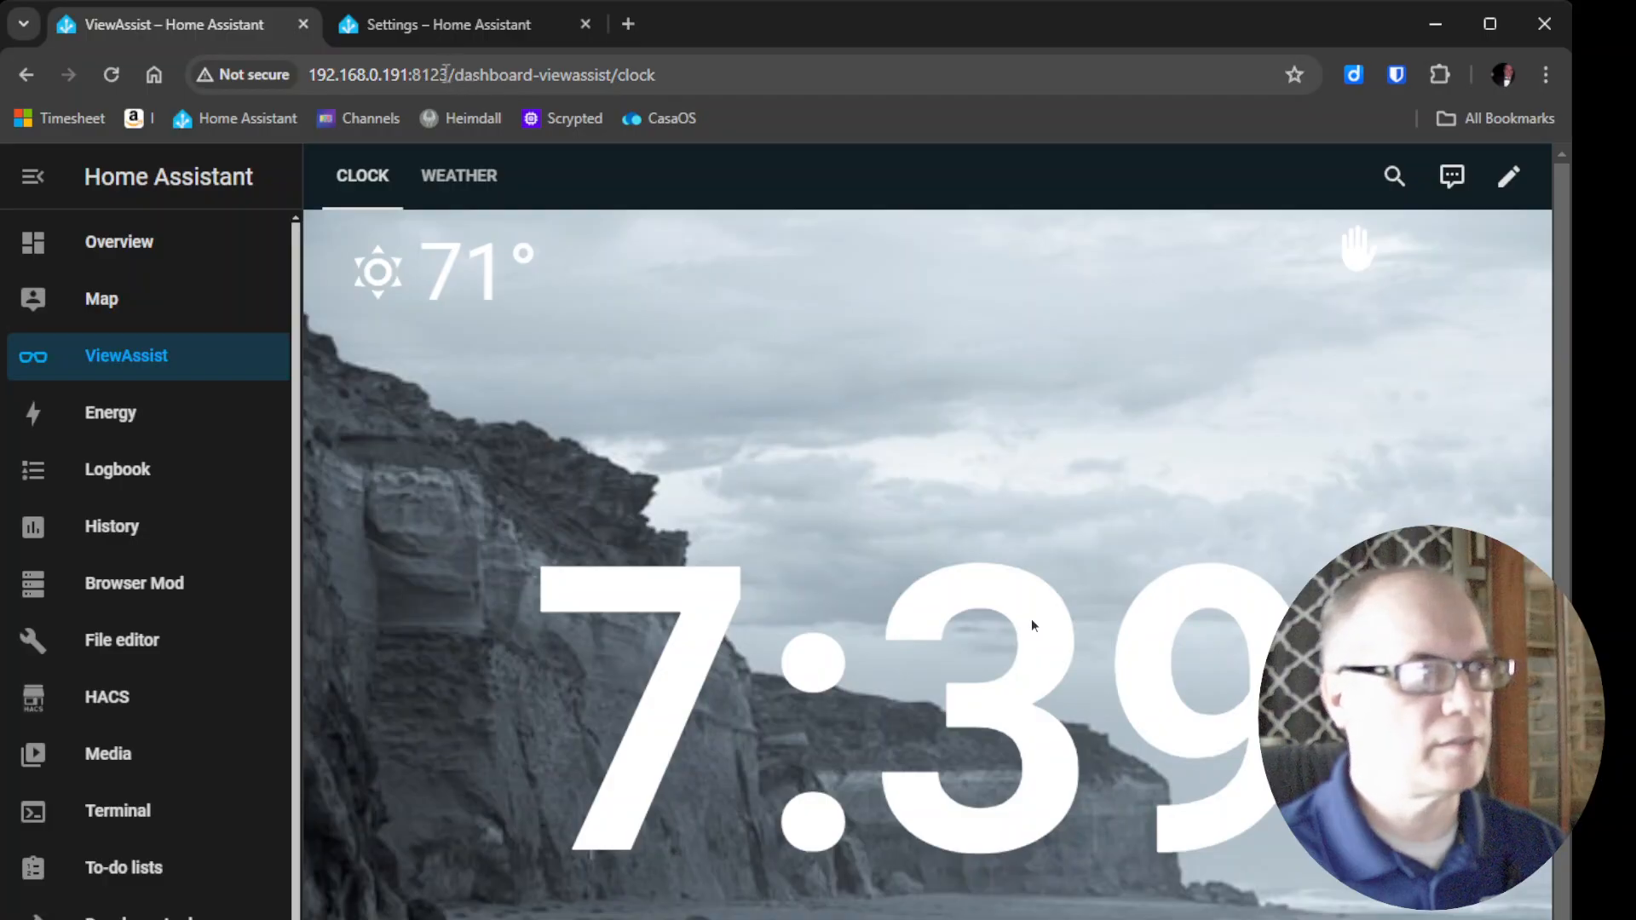
left_click_drag(449, 75, 620, 70)
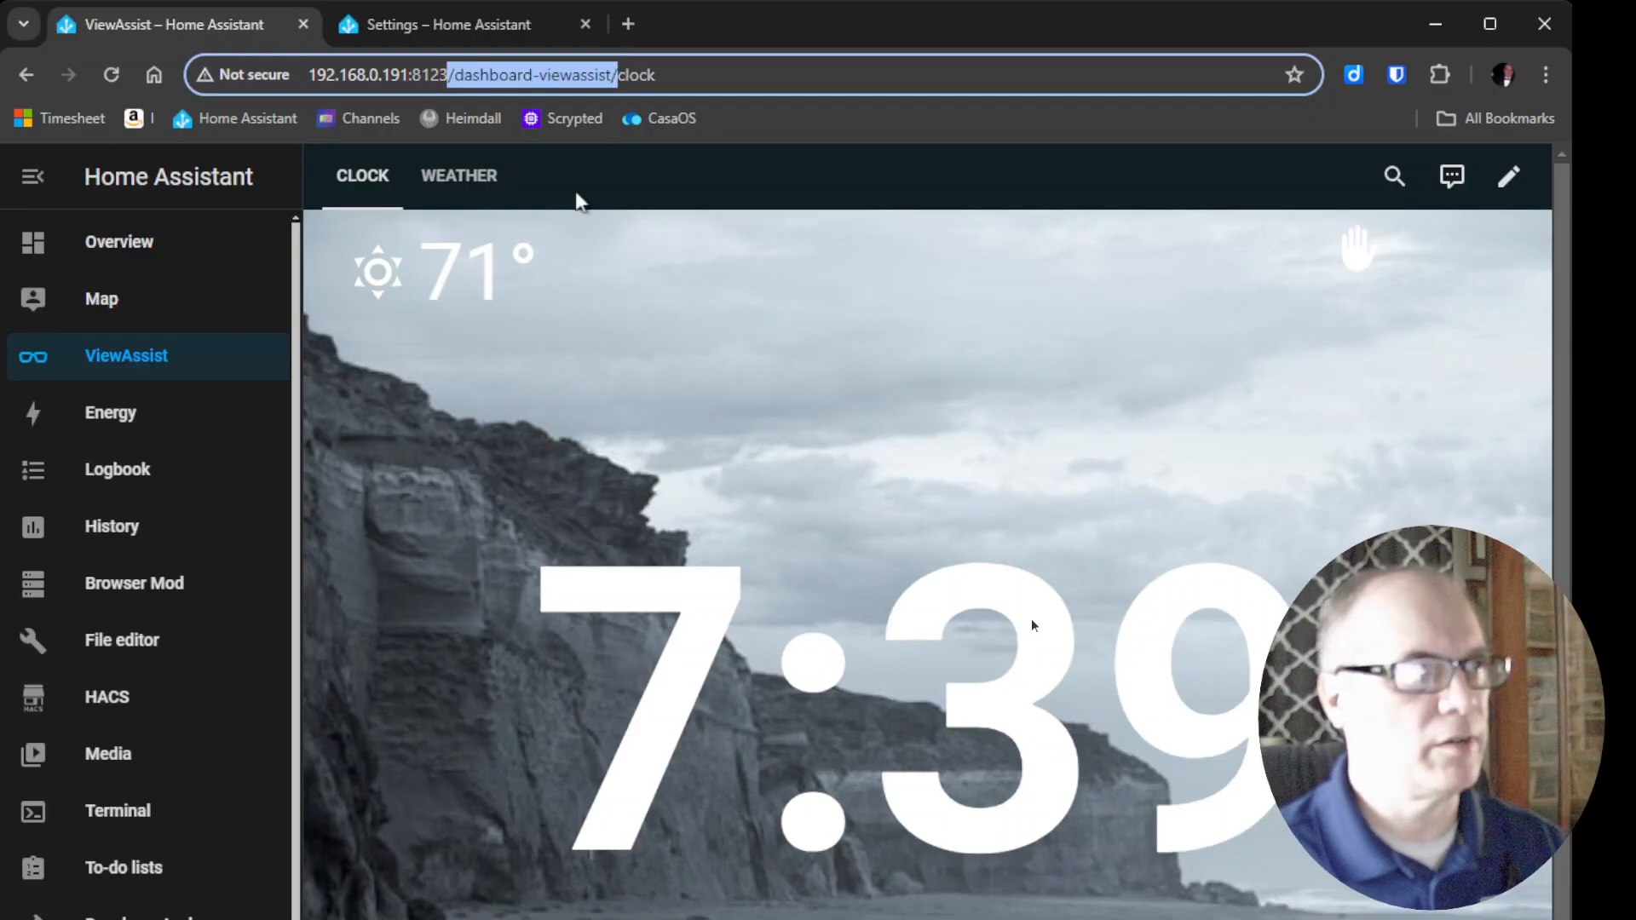
left_click(416, 28)
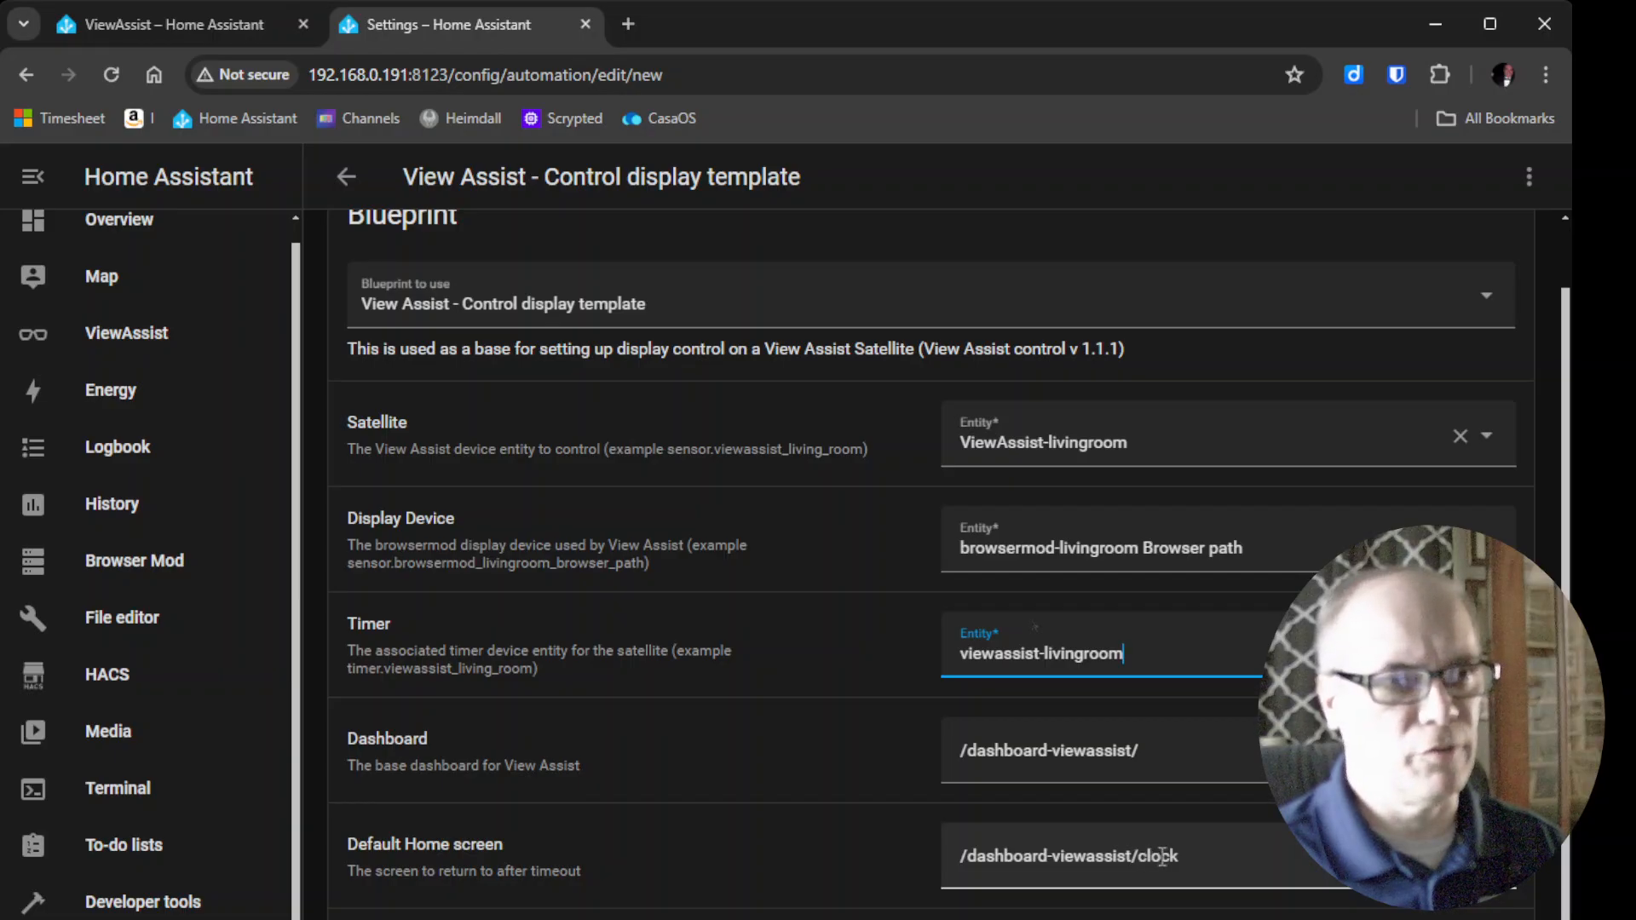
left_click(143, 12)
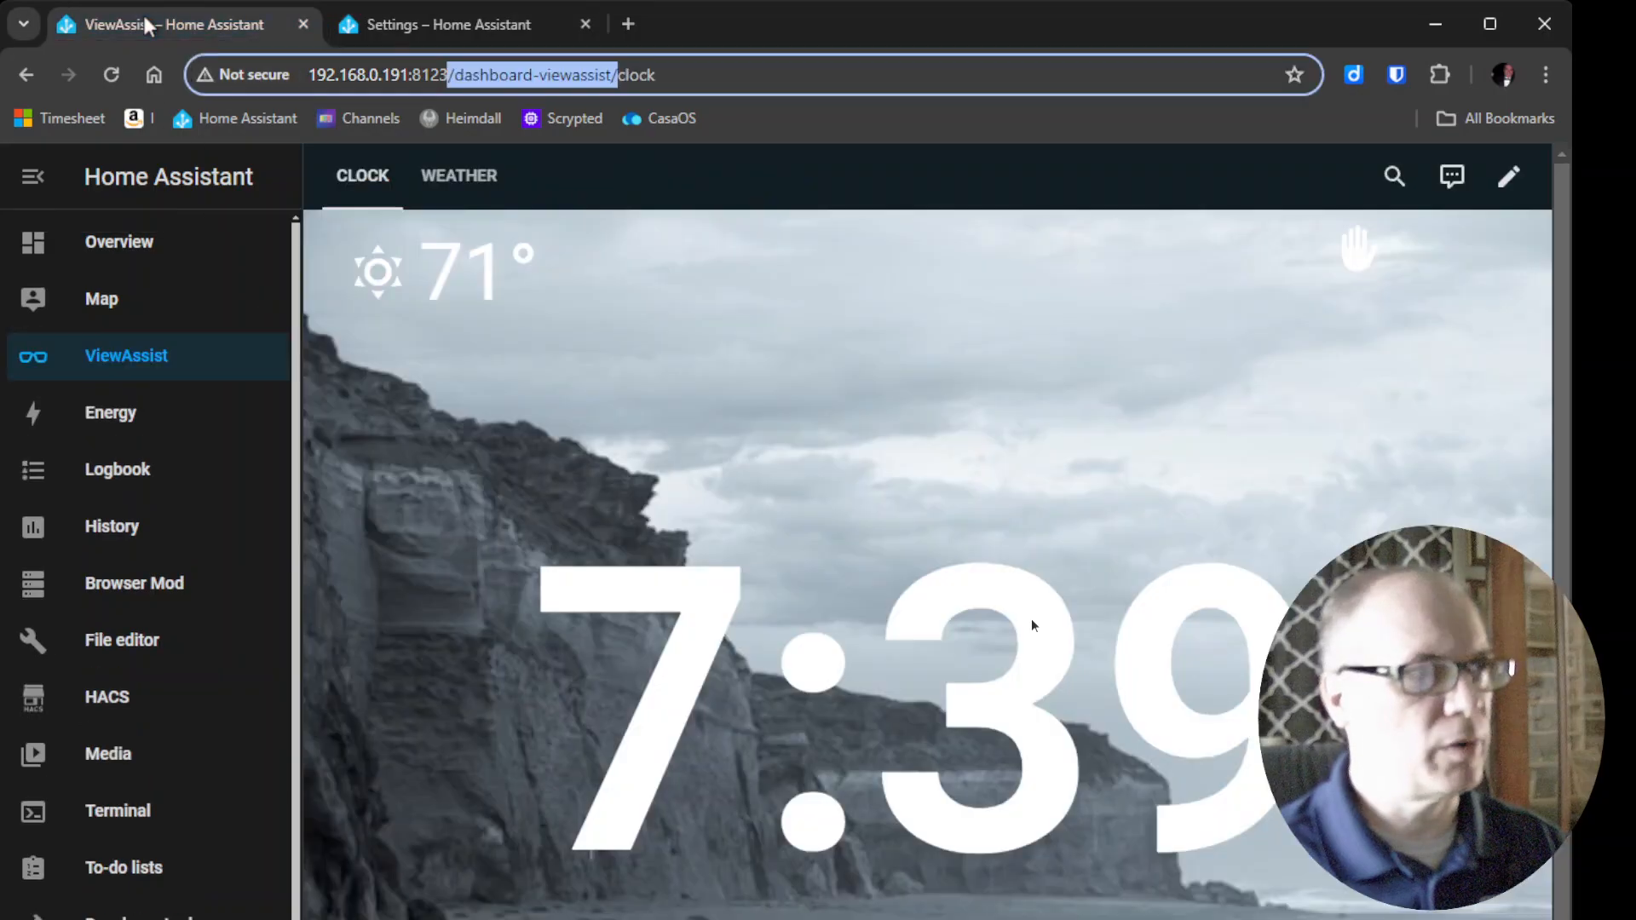
left_click(442, 192)
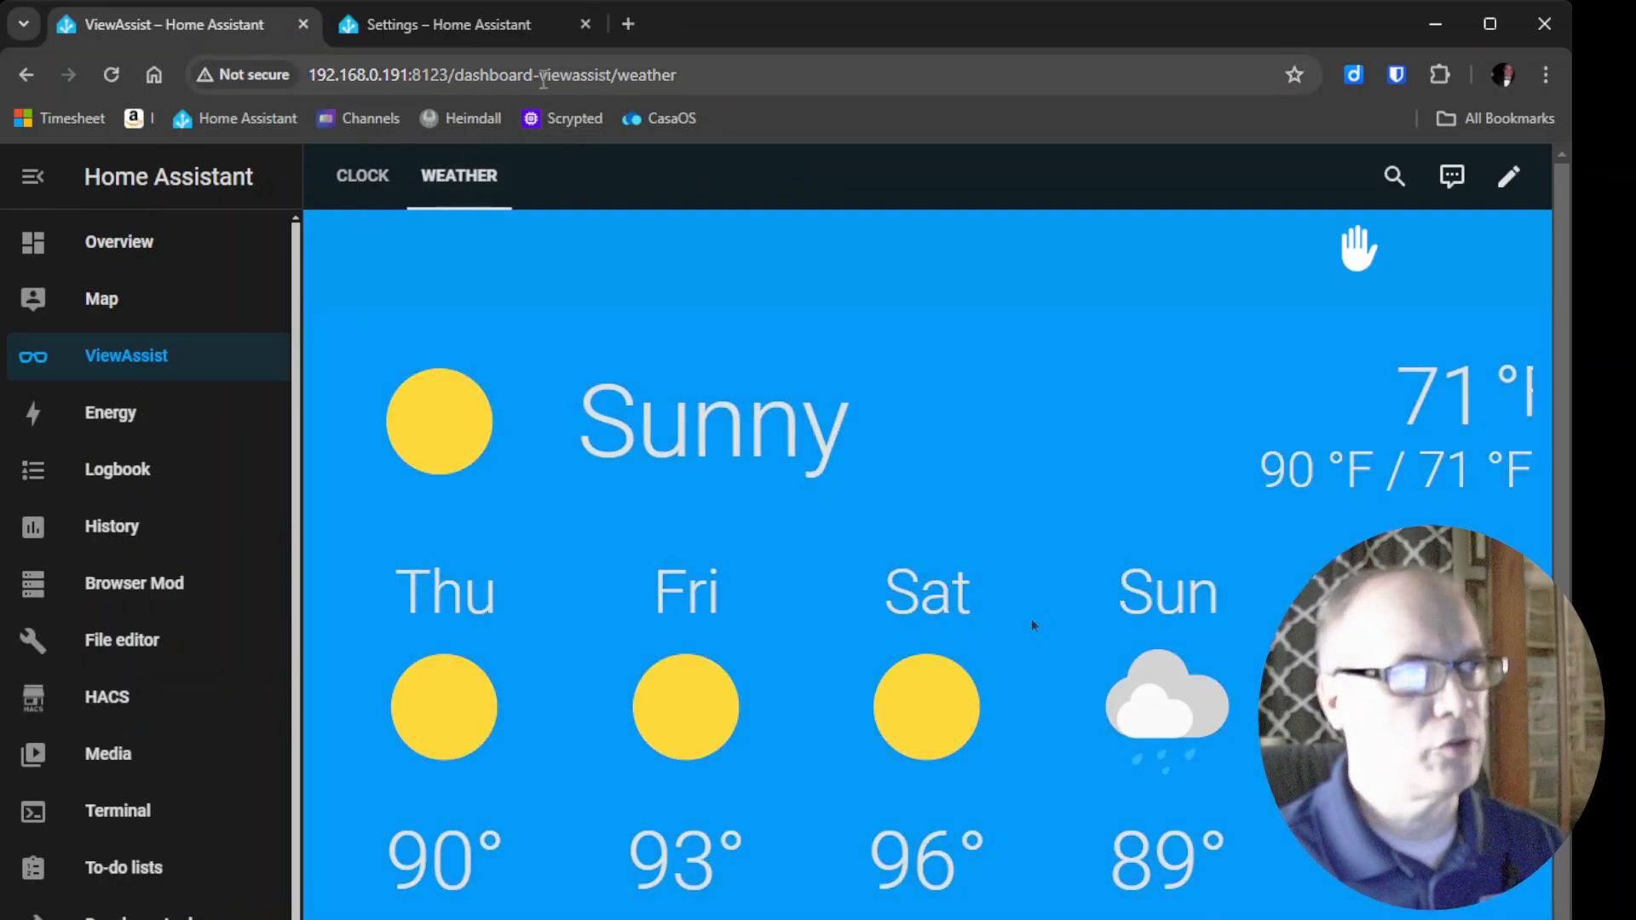
left_click_drag(450, 72, 705, 63)
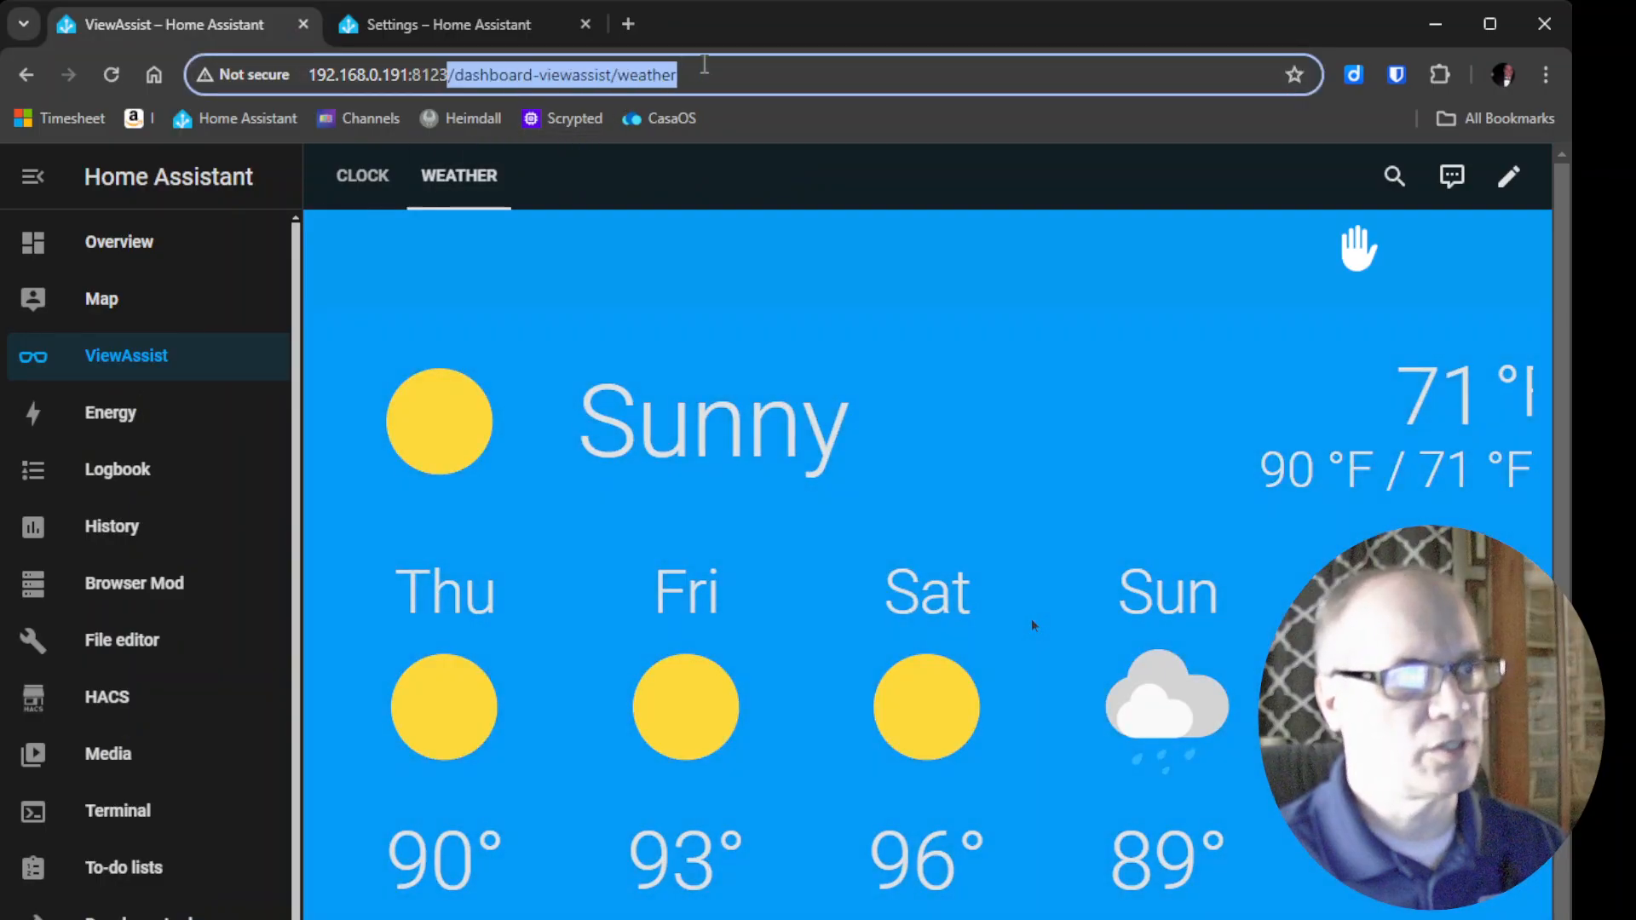
left_click(396, 27)
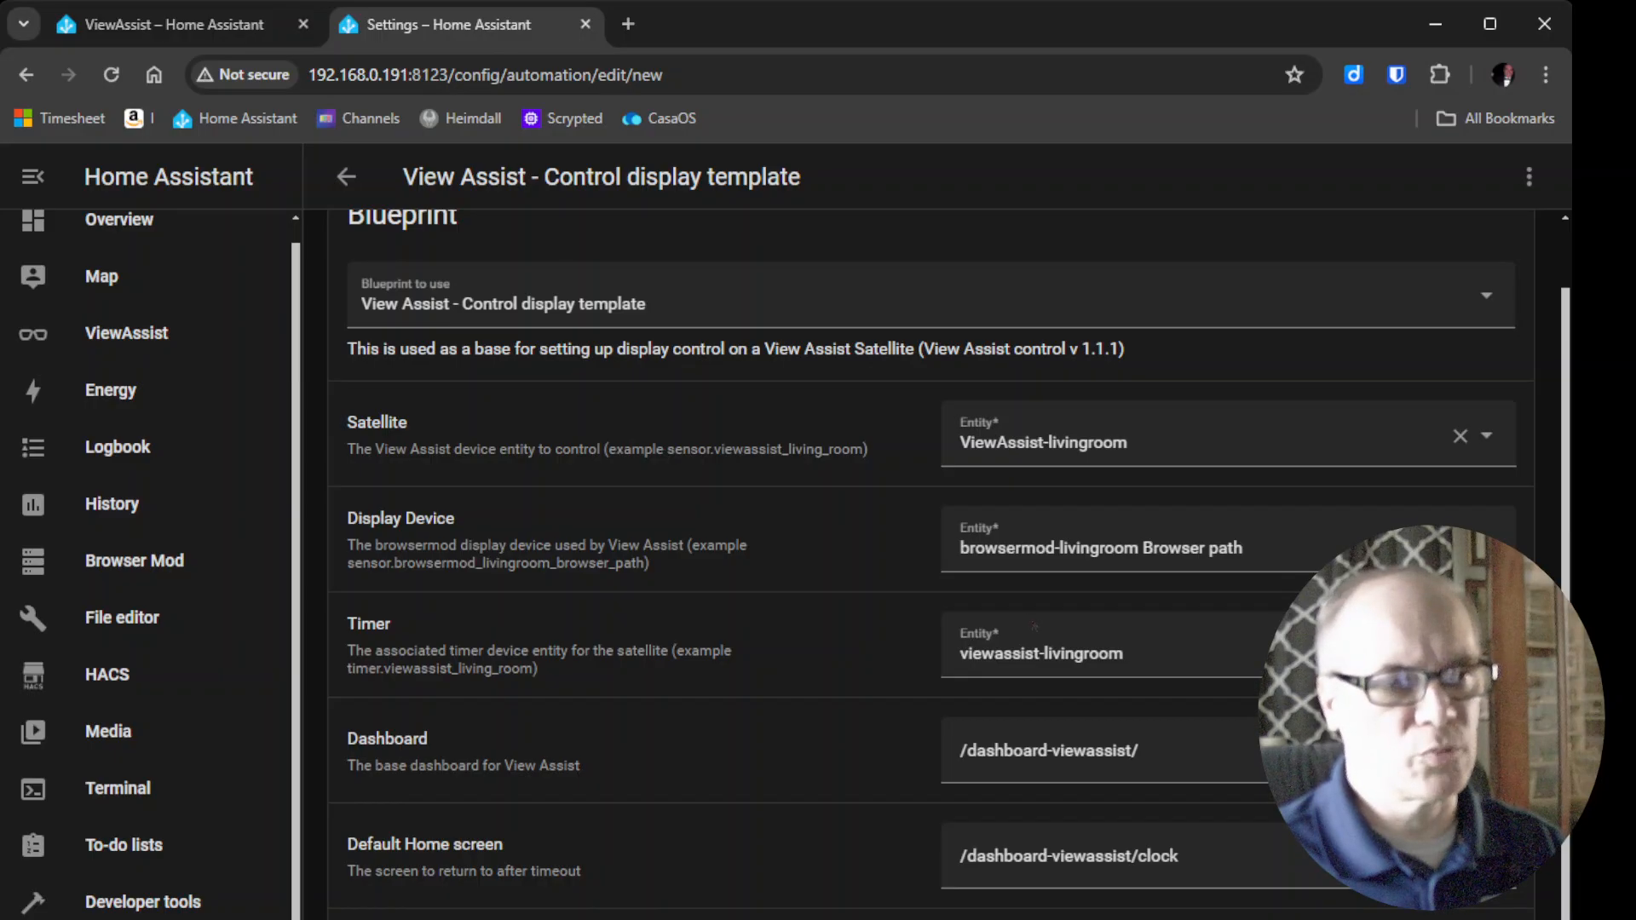
Save the automation under the name View Assist - Control display Living Room and open the automations list.
key("ctrl+s")
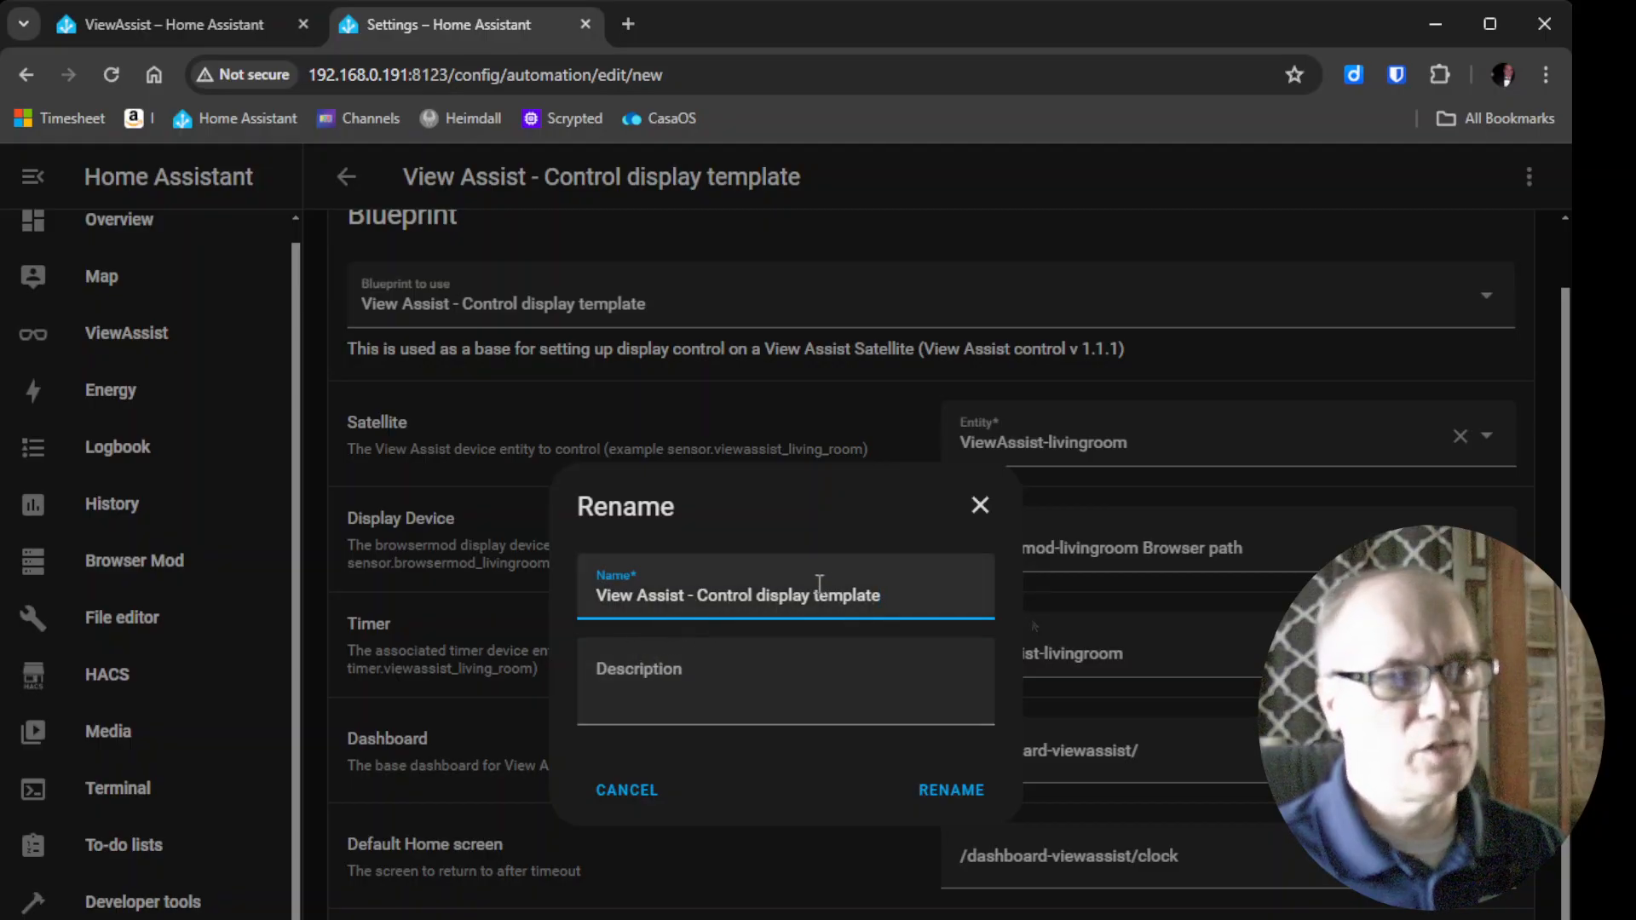
left_click_drag(813, 594, 917, 595)
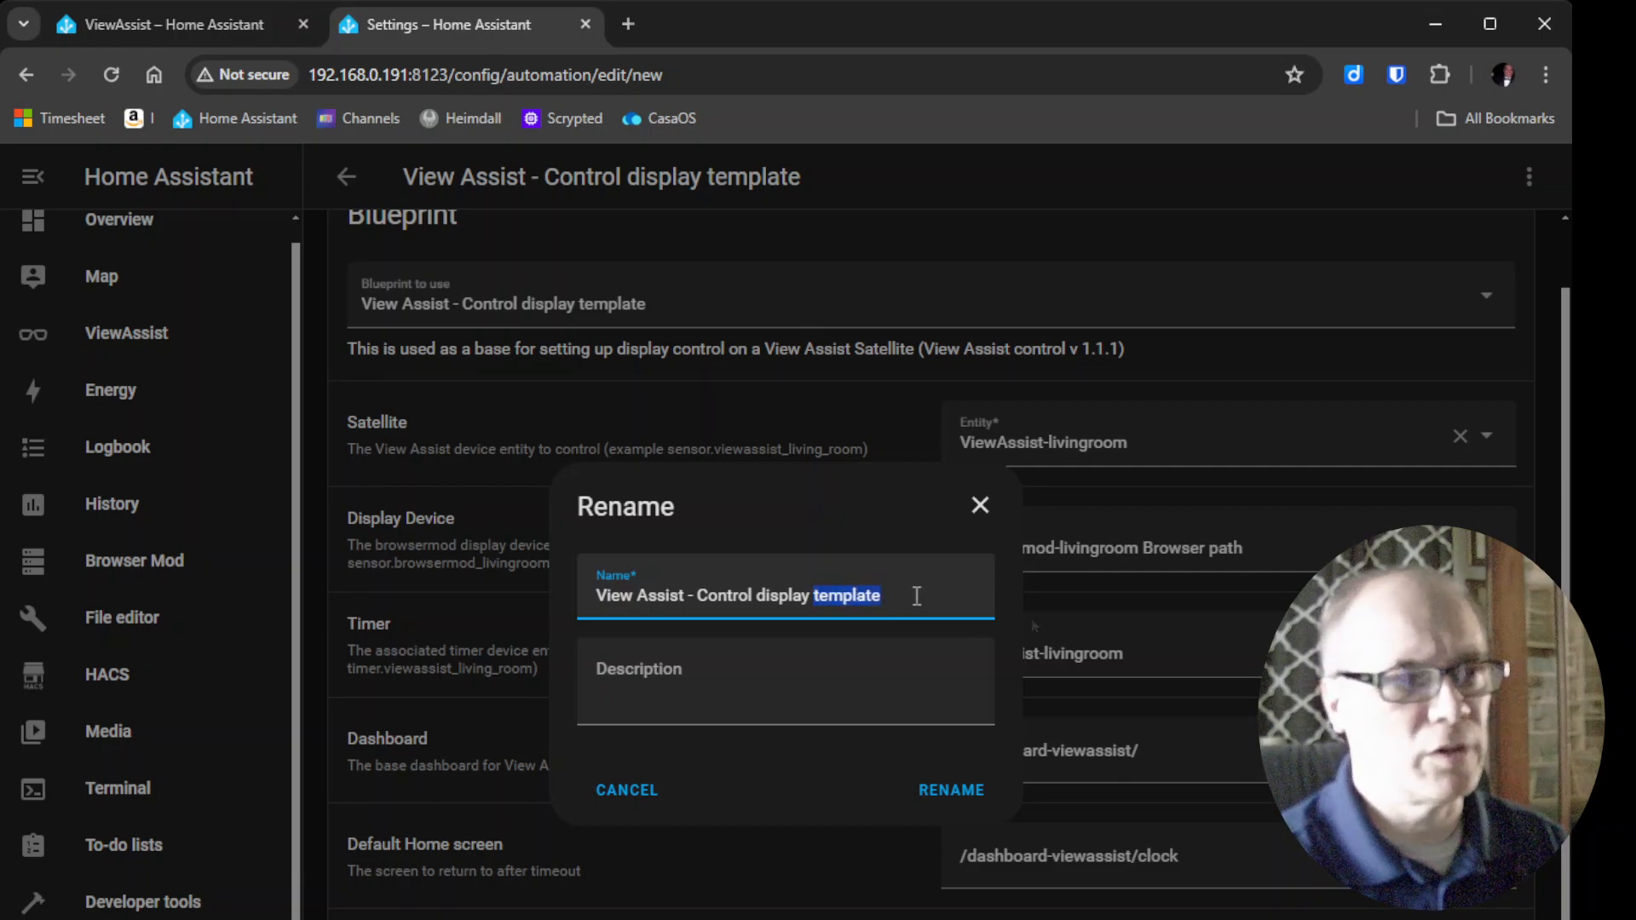
type("Living Room")
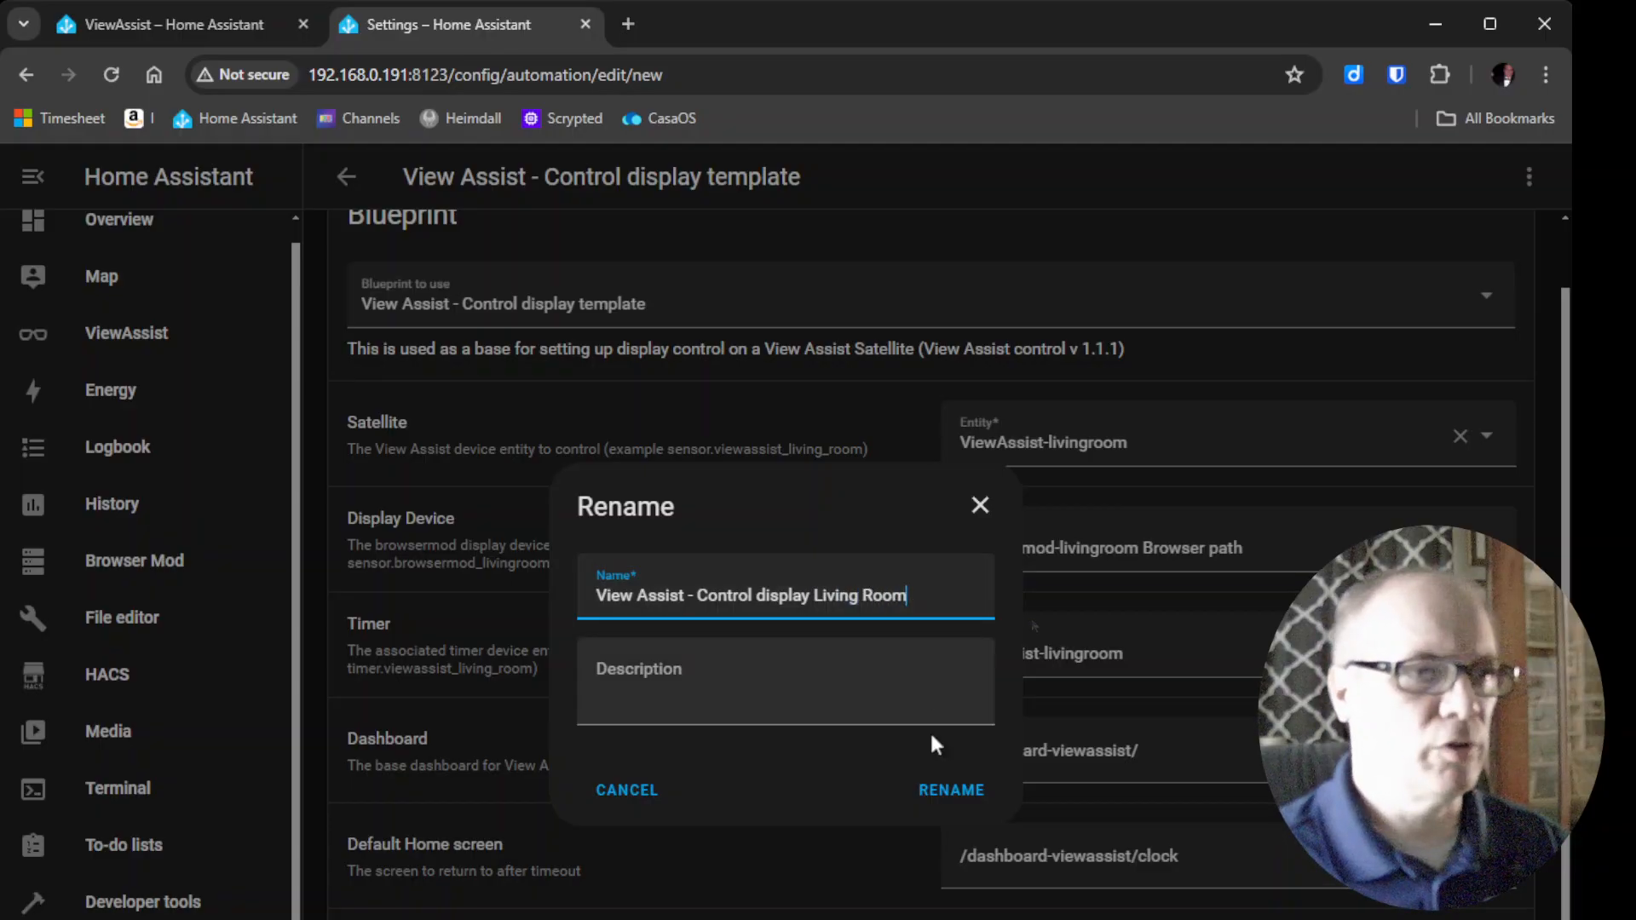
left_click(933, 785)
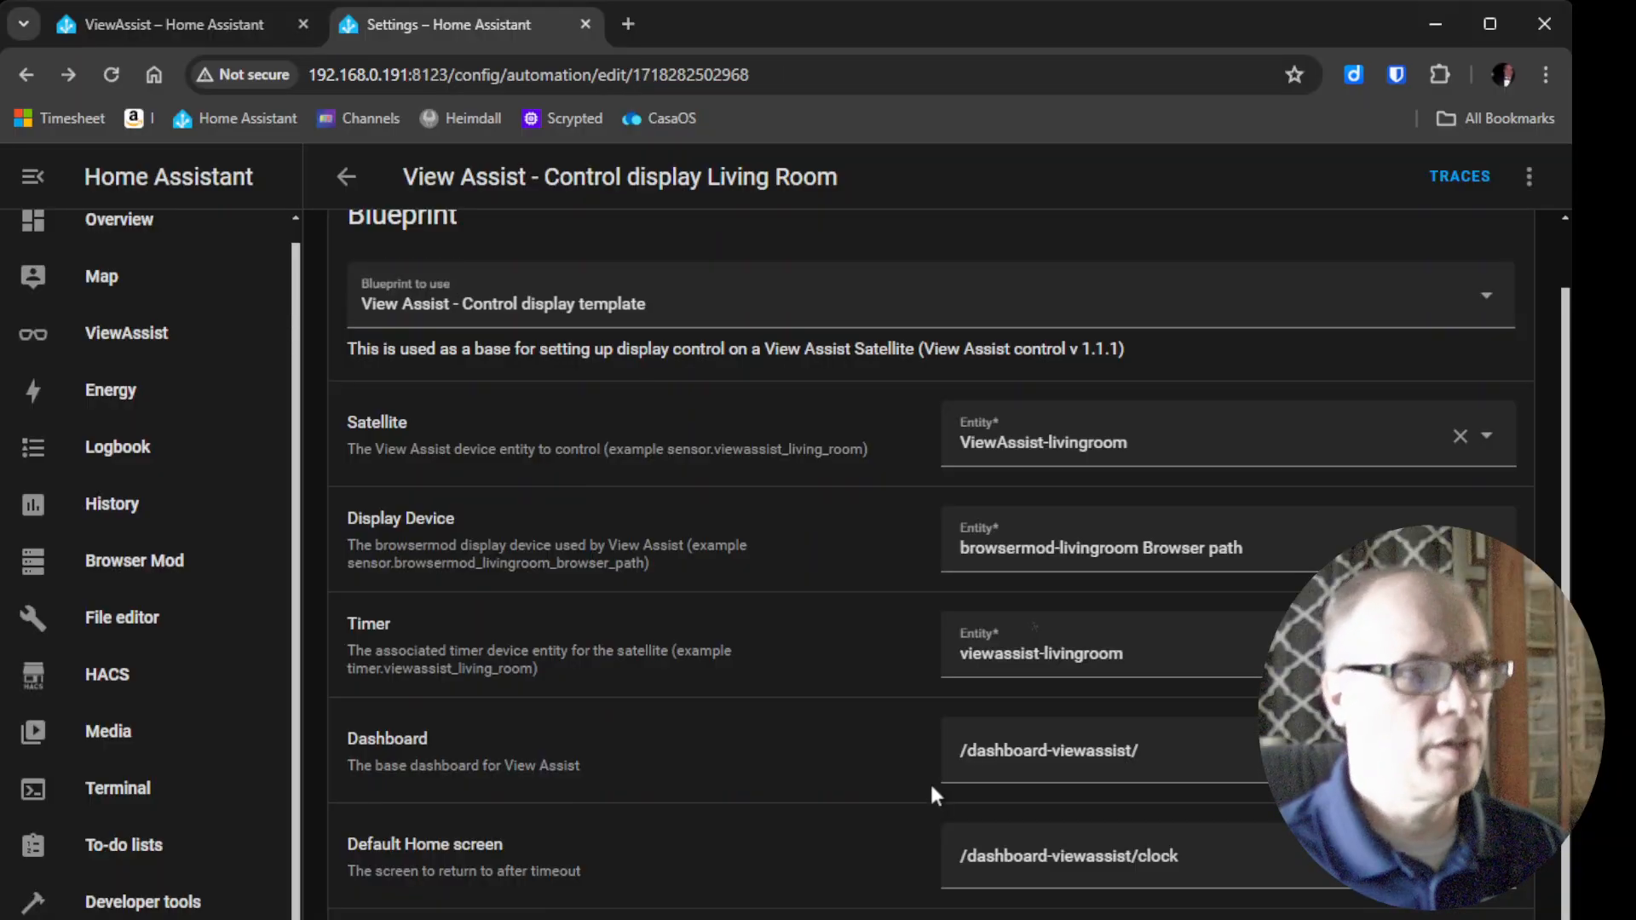
left_click(345, 179)
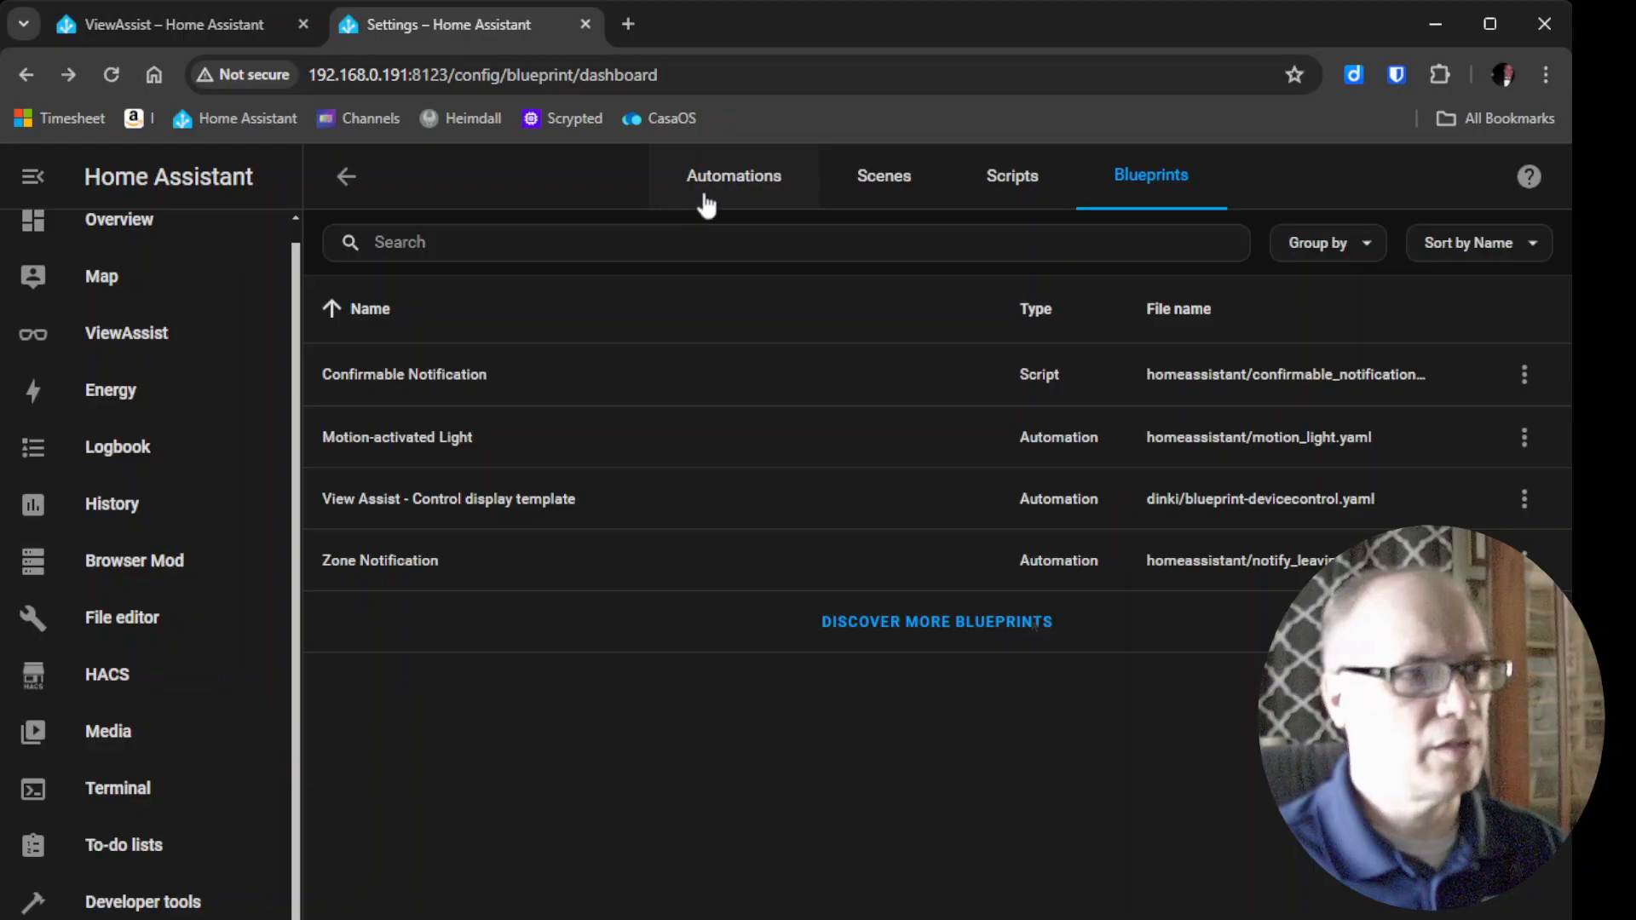
left_click(748, 196)
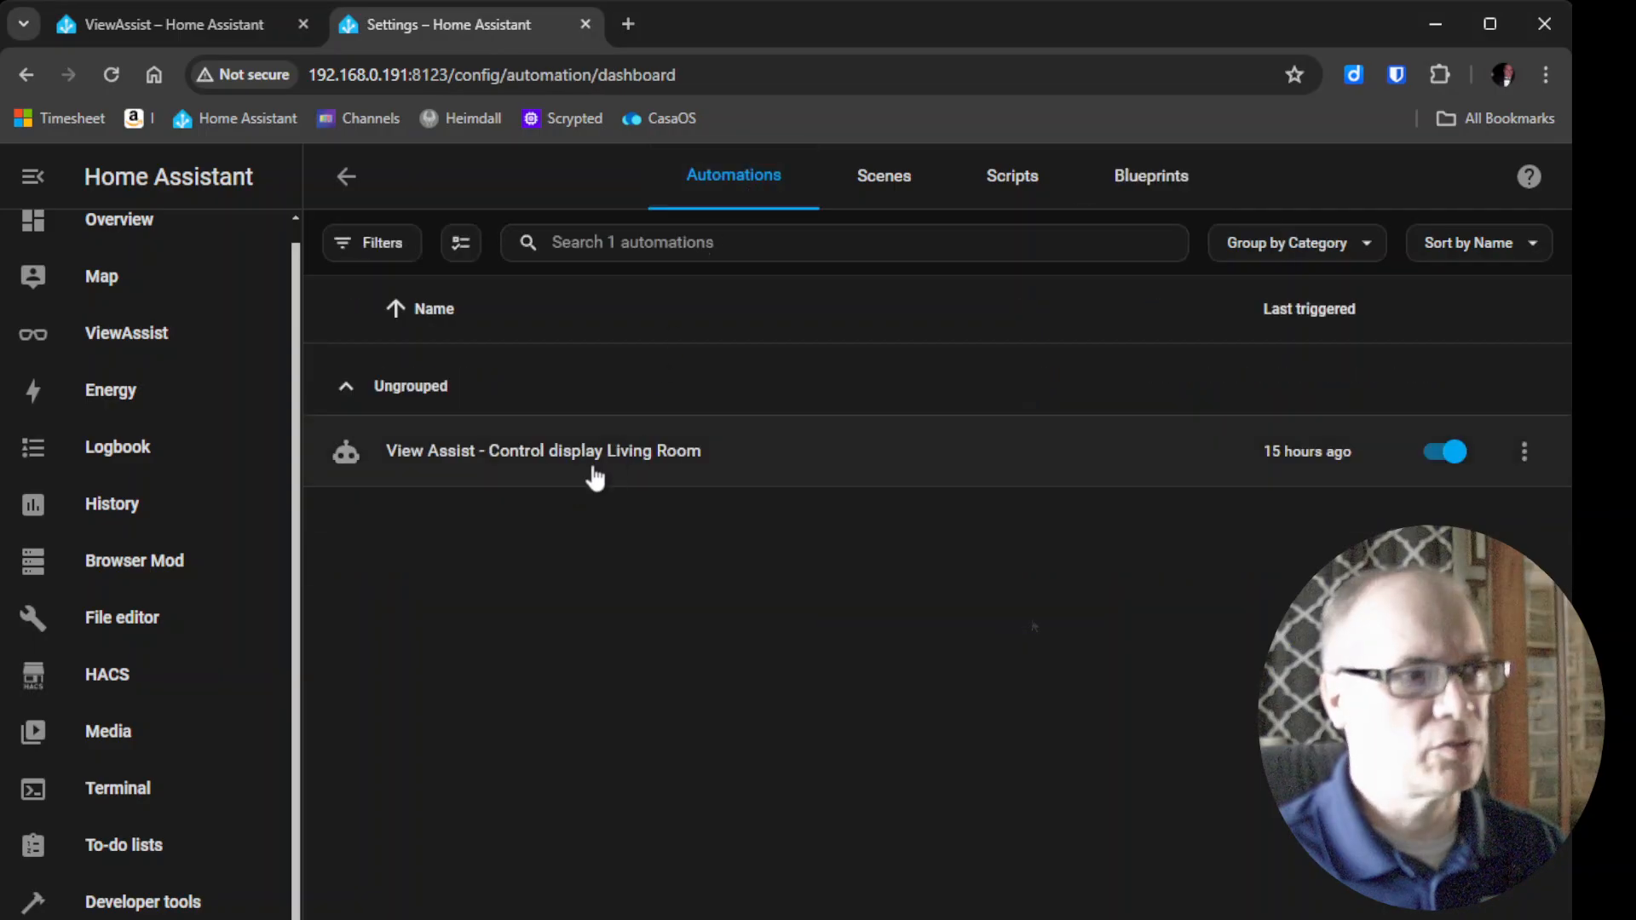